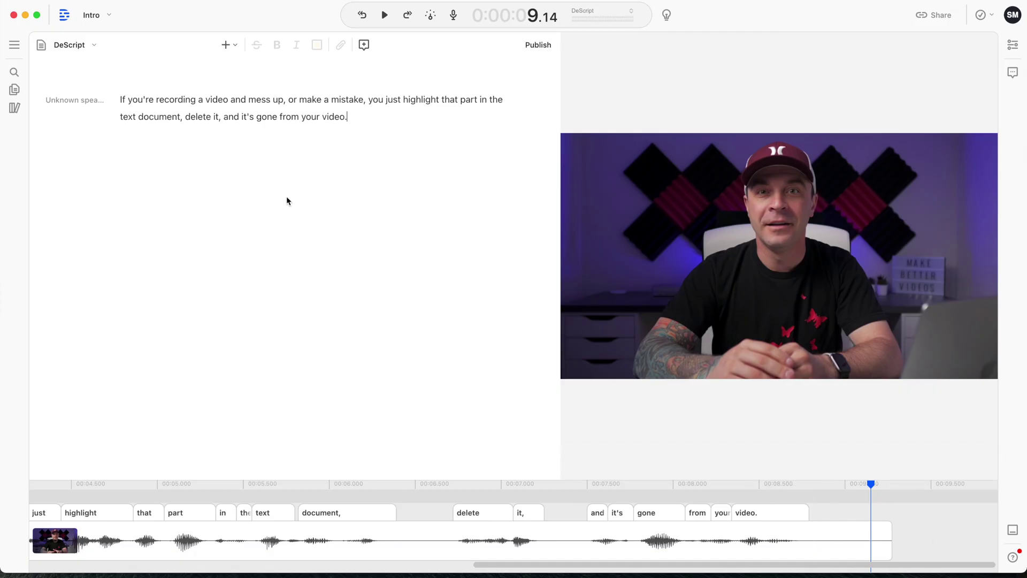
Step: Delete 'or make a mistake,' from the intro transcript and video, then replay from the start
drag(284, 99, 361, 101)
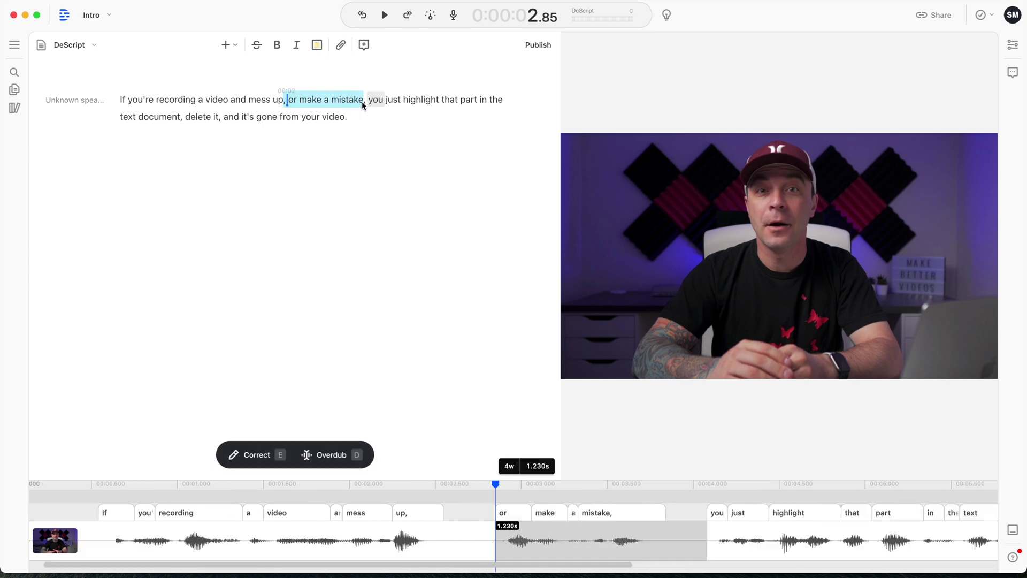
key(BackSpace)
click(123, 101)
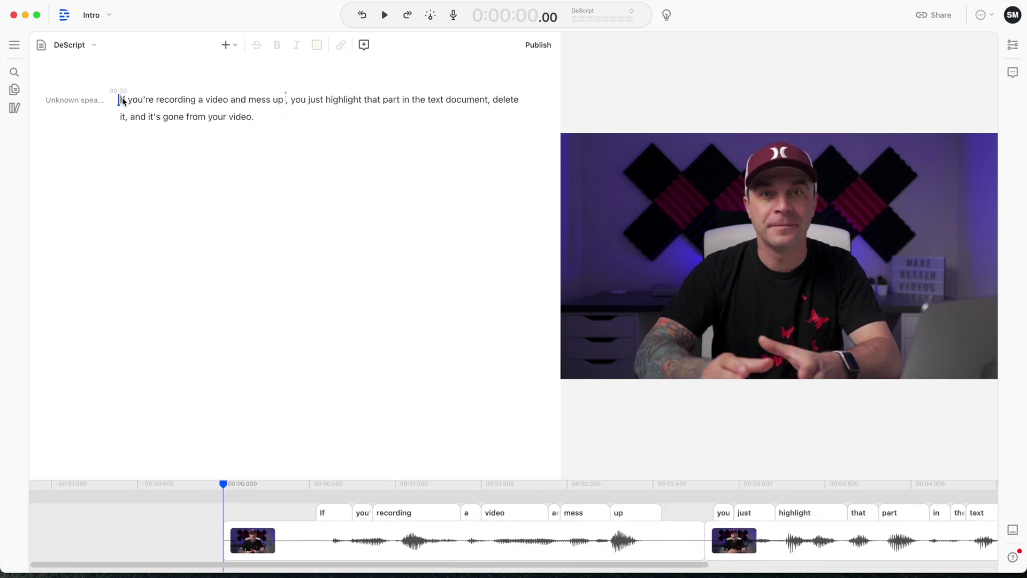
key(space)
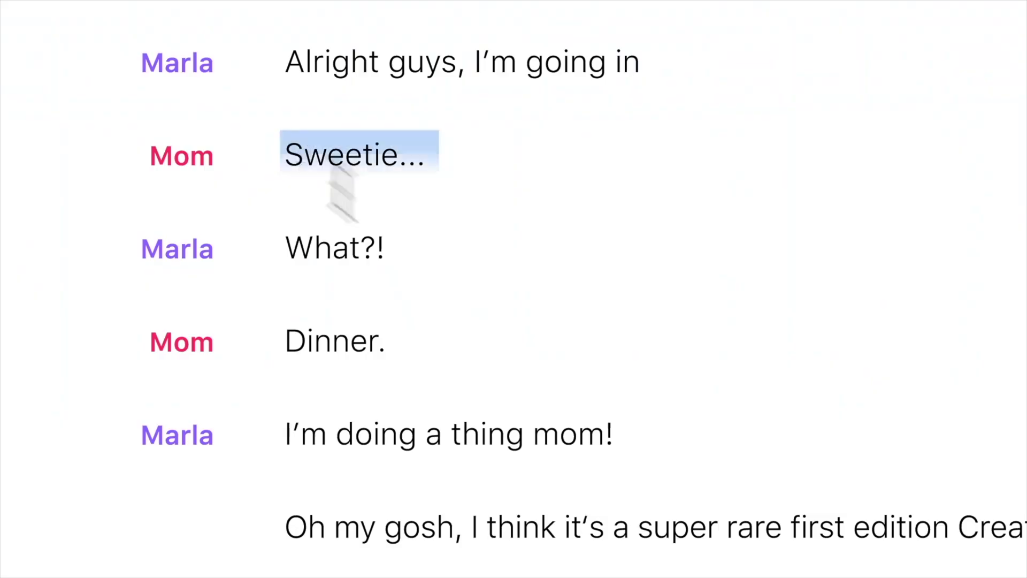
Step: Leave the intro project and show the All projects list in Drive View
drag(344, 187, 618, 433)
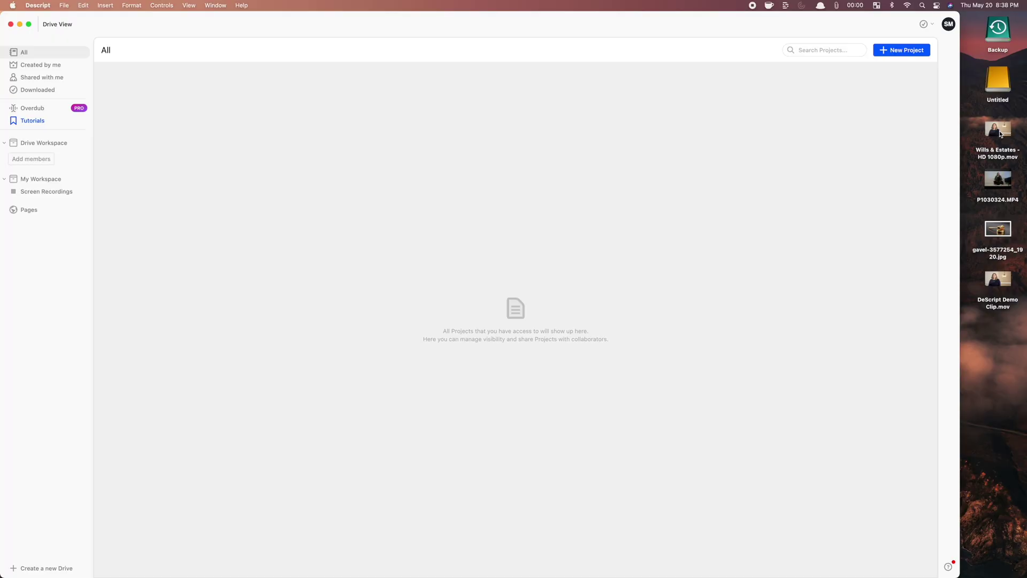
Step: Create the Demo project, import the DeScript Demo Clip video, and transcribe it full screen
click(895, 51)
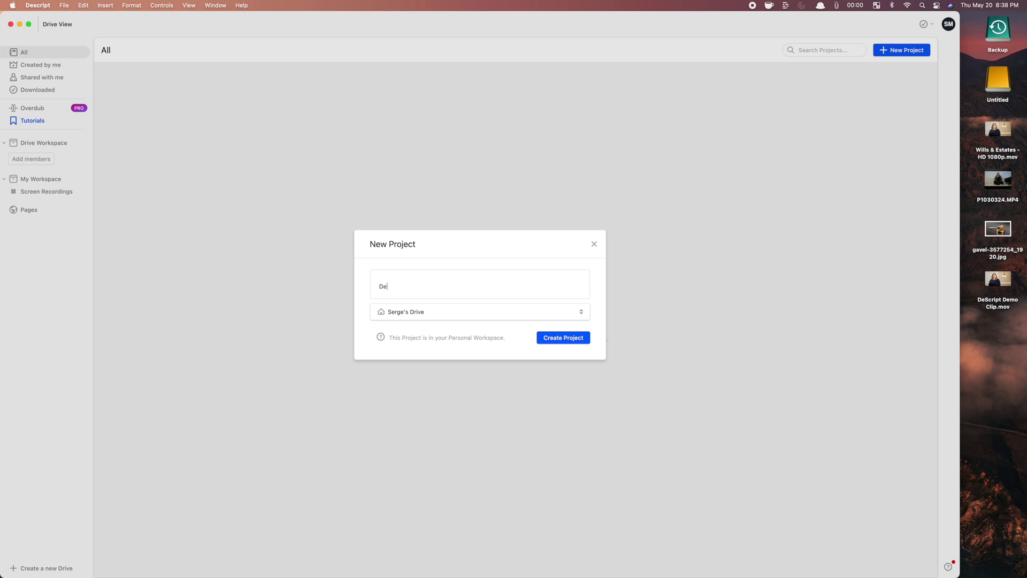
click(557, 339)
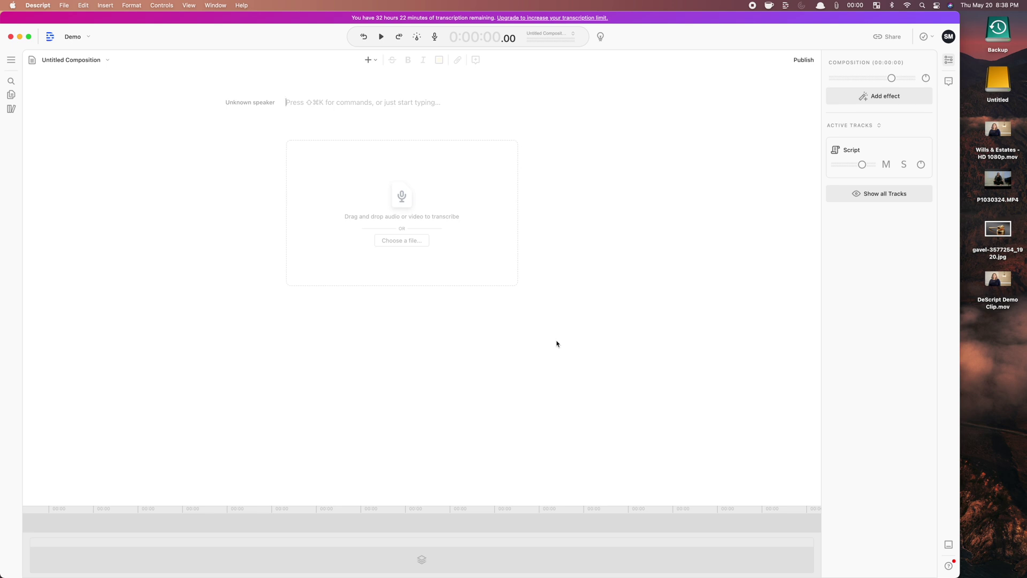
drag(1006, 281, 413, 209)
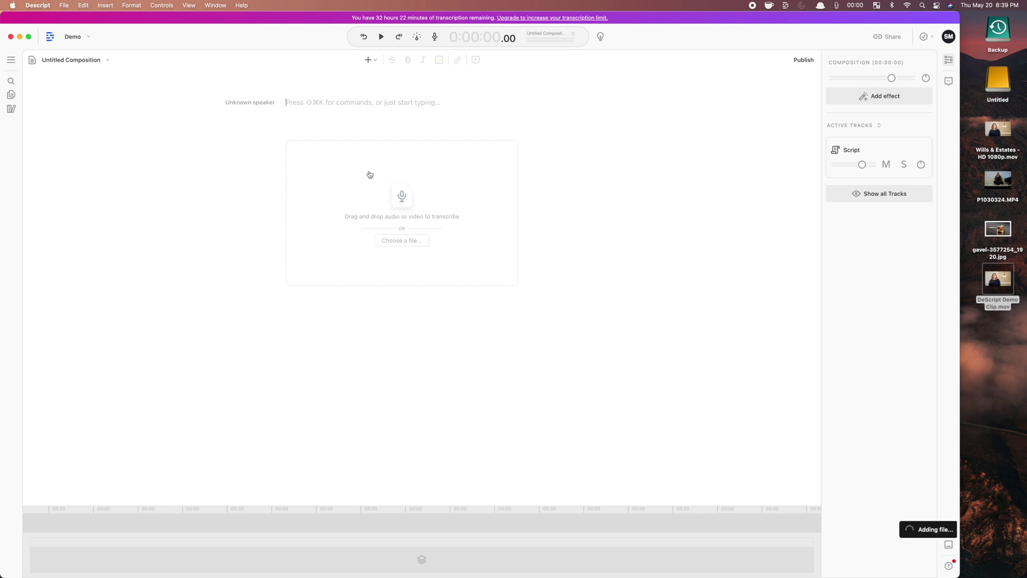
click(28, 38)
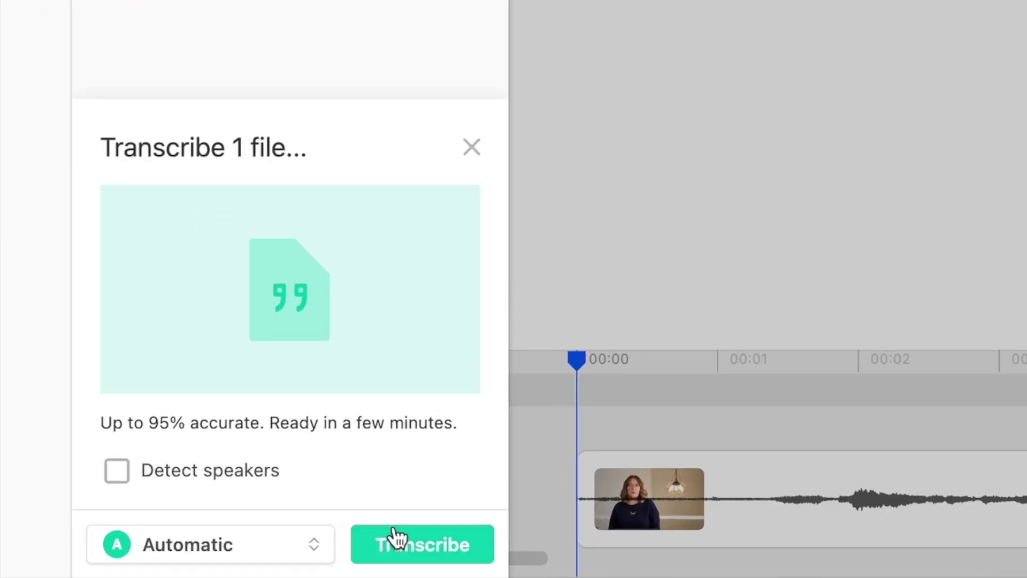
click(400, 542)
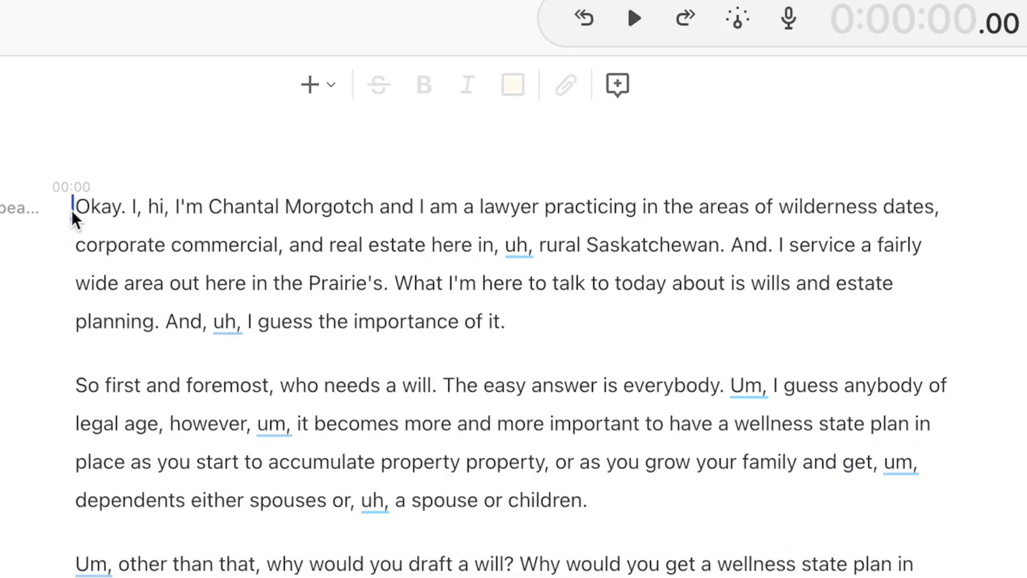
Step: Delete 'Okay. I,' so the transcript begins with 'Hi,'
drag(78, 210, 130, 220)
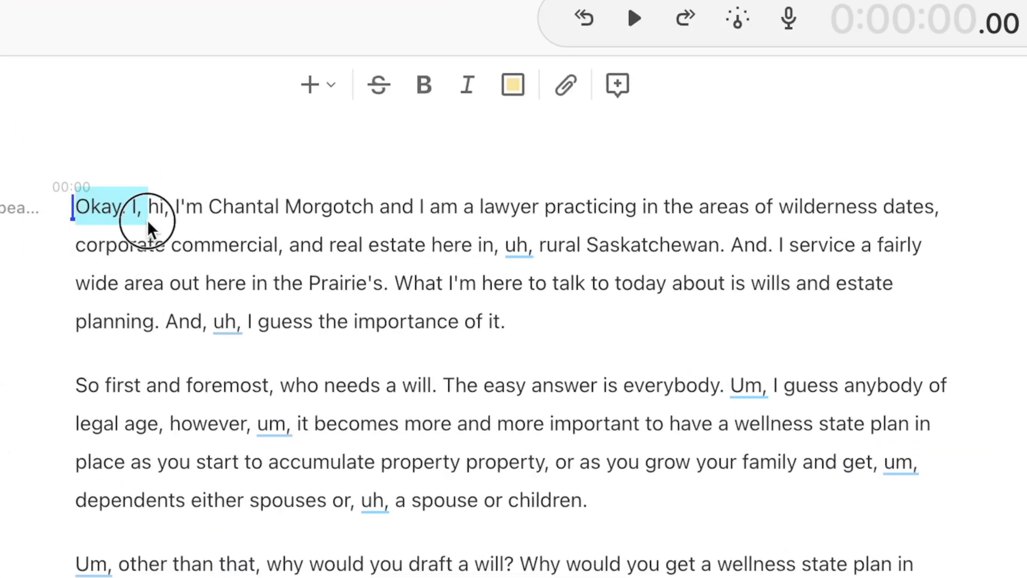
key(BackSpace)
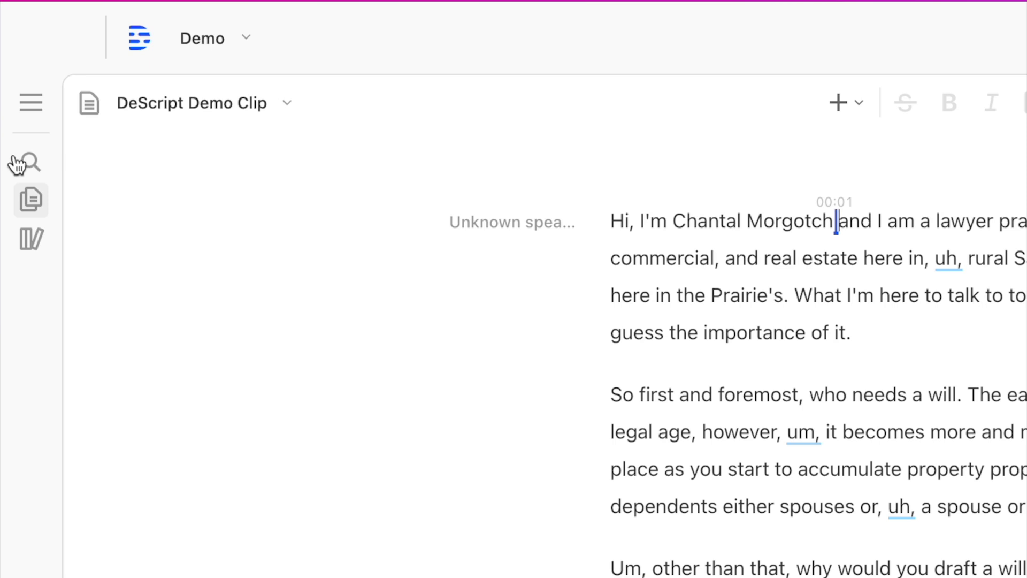
Step: Search for filler words and delete all of them across the transcript
click(28, 164)
click(187, 135)
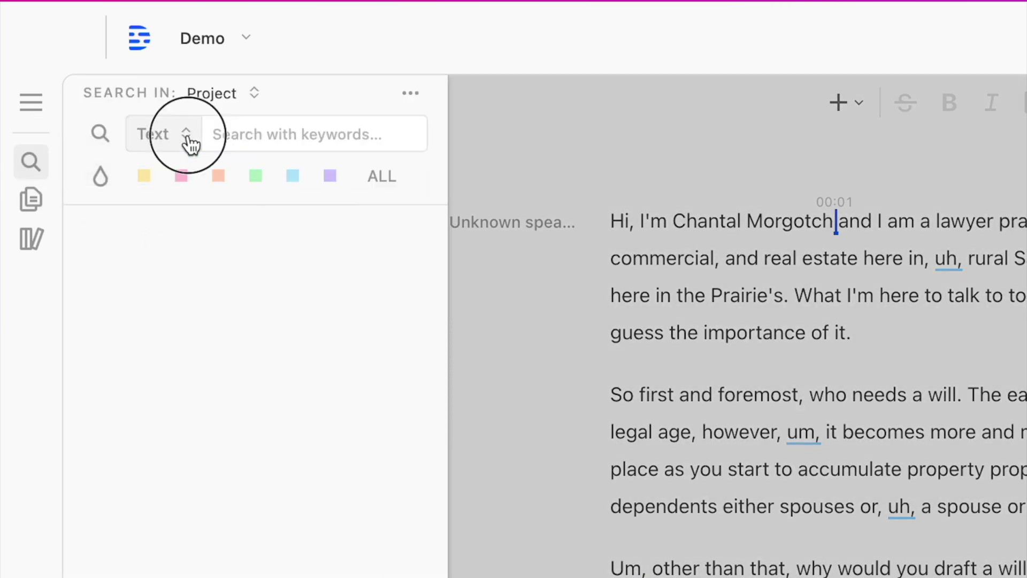
click(184, 251)
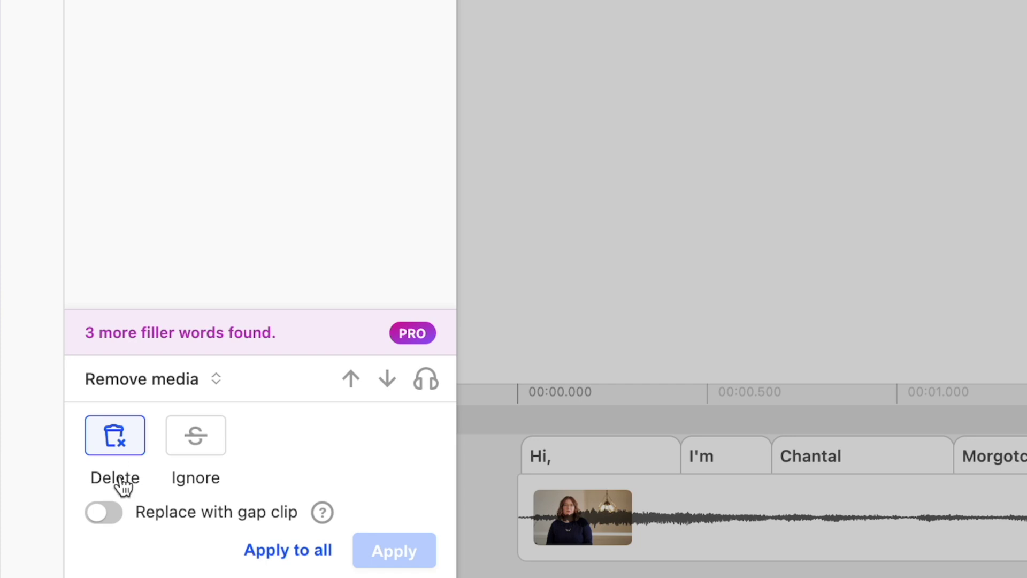
click(270, 554)
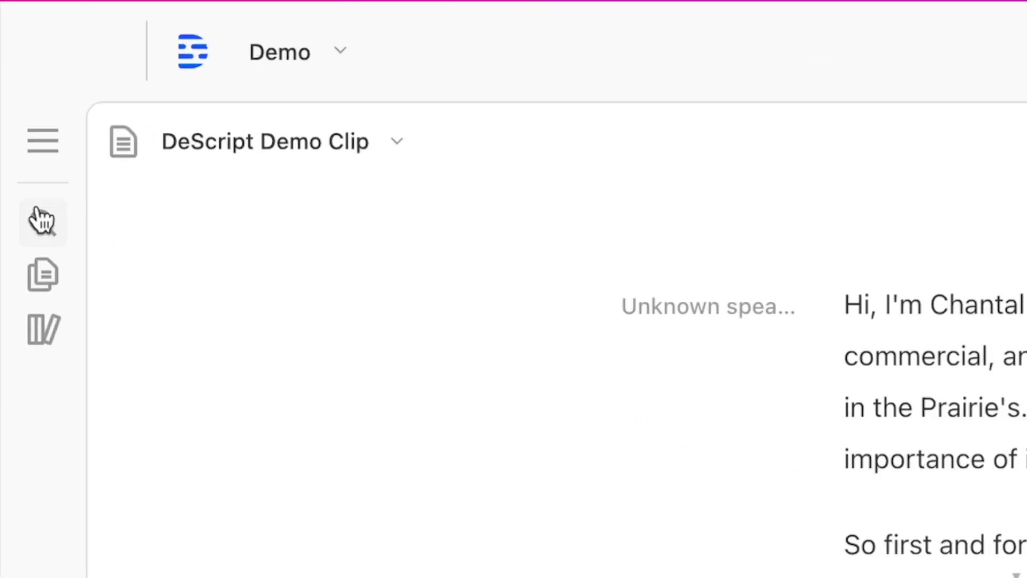
Step: Find word gaps longer than 1.00 seconds and shorten them all to 0.50 seconds
click(40, 224)
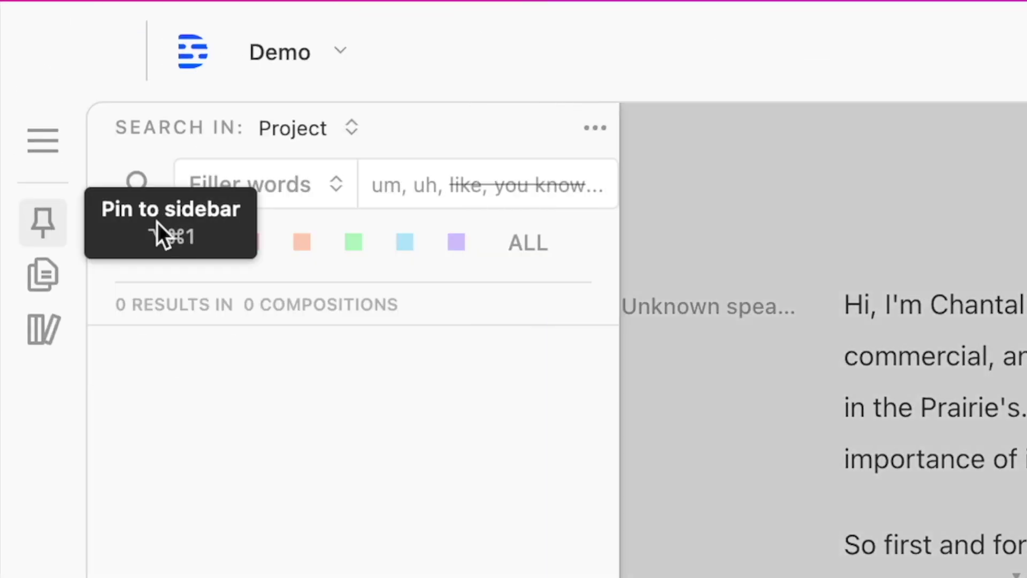
click(342, 197)
click(280, 294)
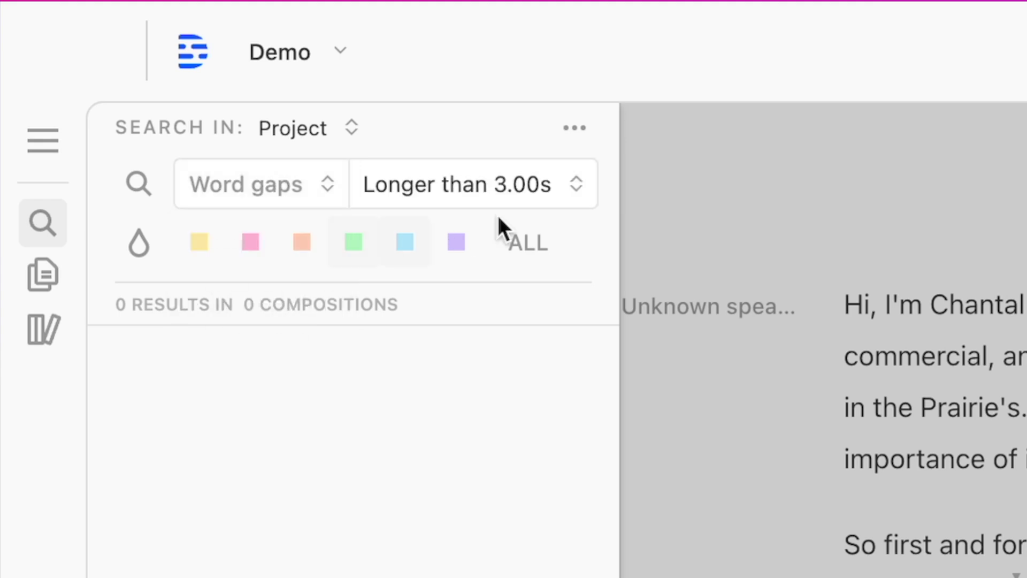
click(572, 210)
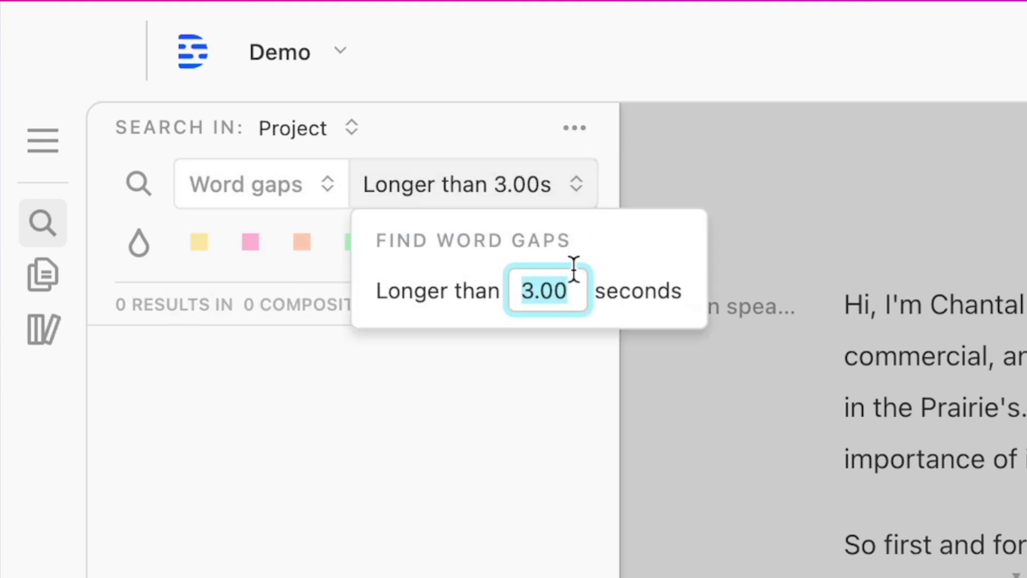
text(1.)
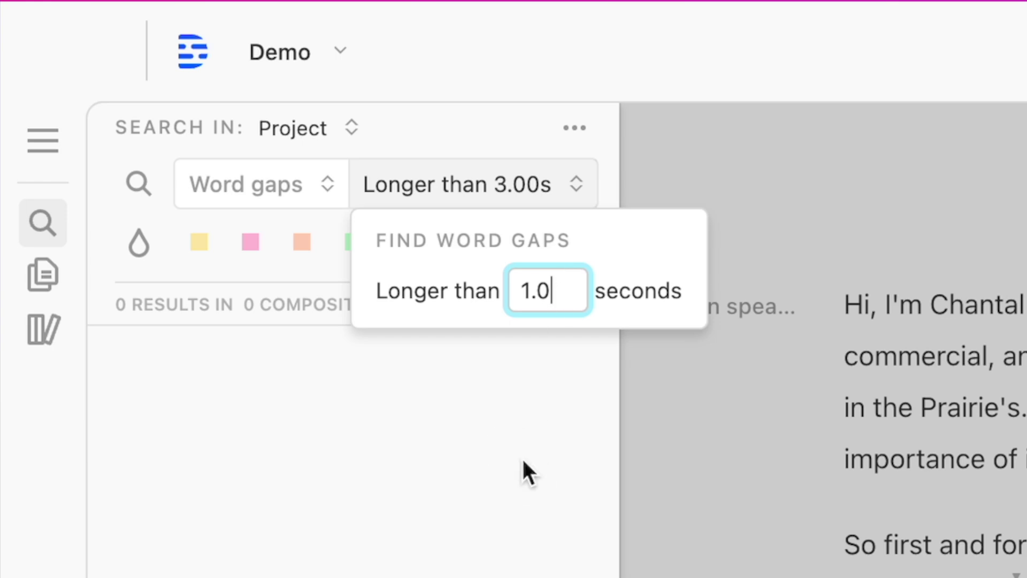
text(0)
key(Return)
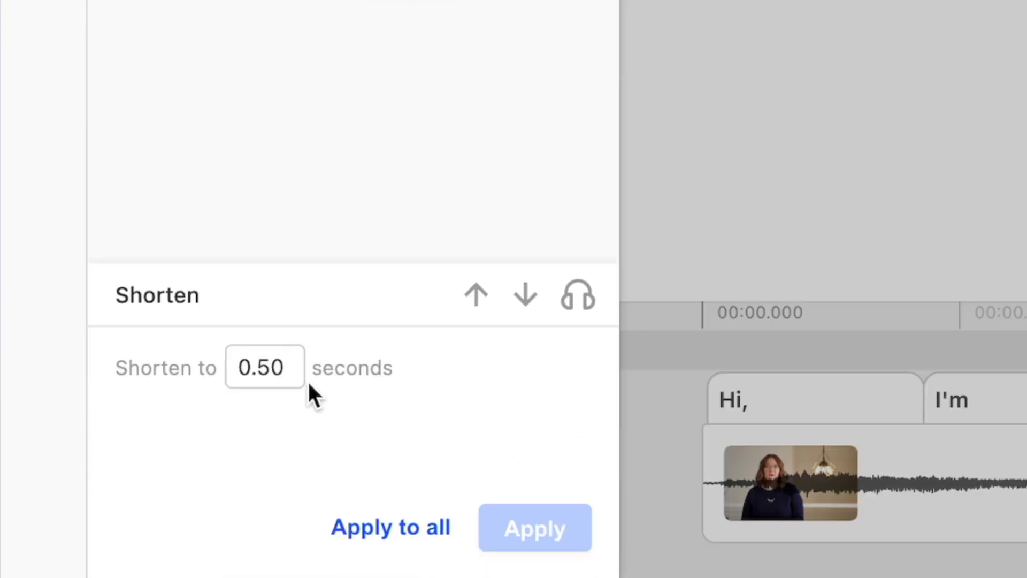
click(423, 541)
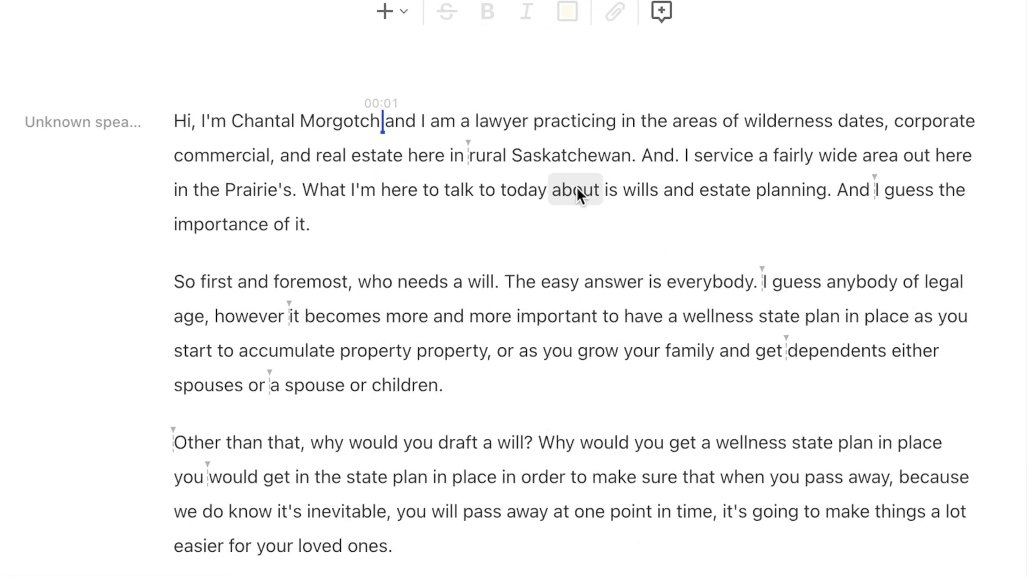
Step: Play the transcript starting from the word 'about'
click(550, 192)
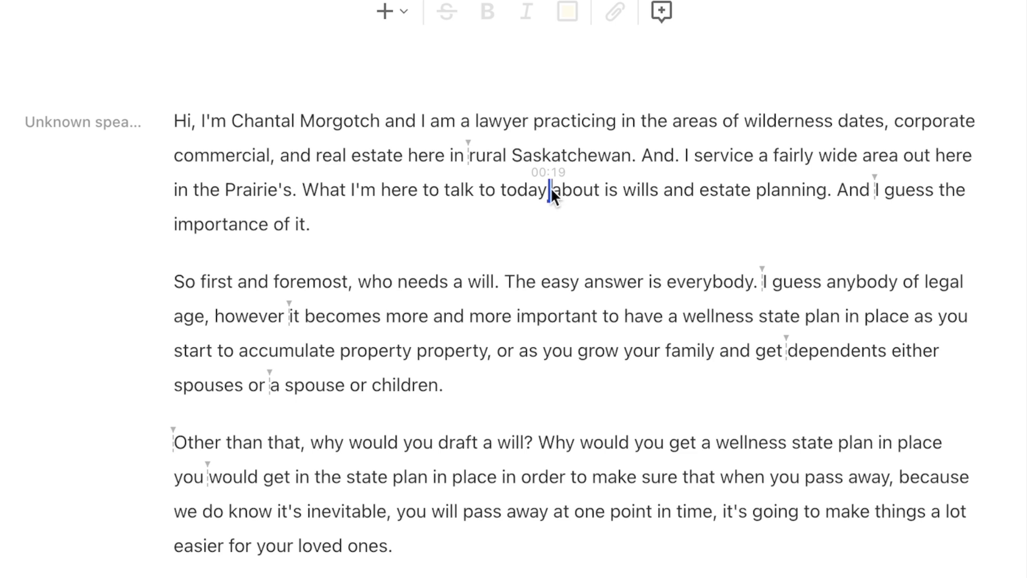
key(space)
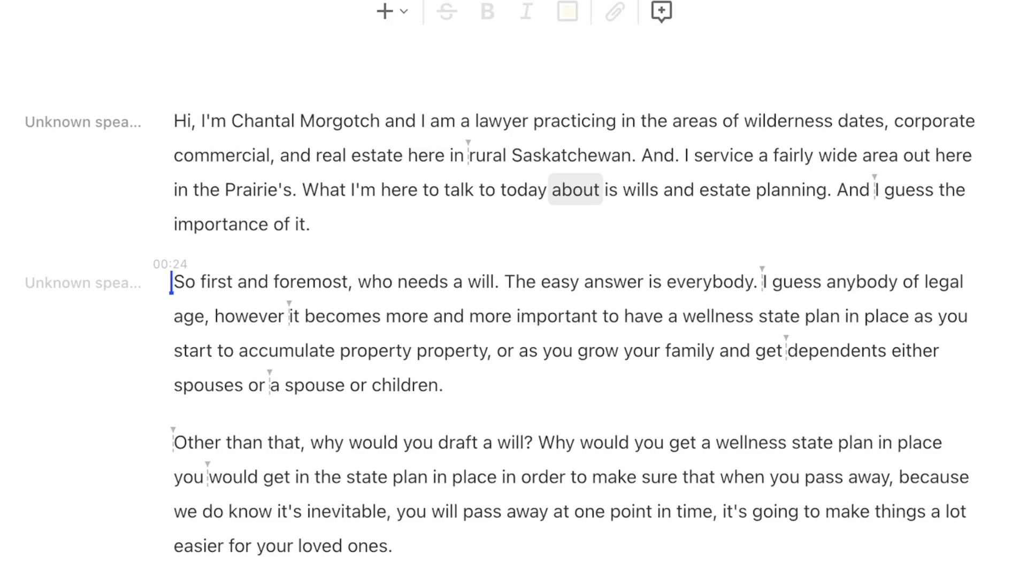
key(w)
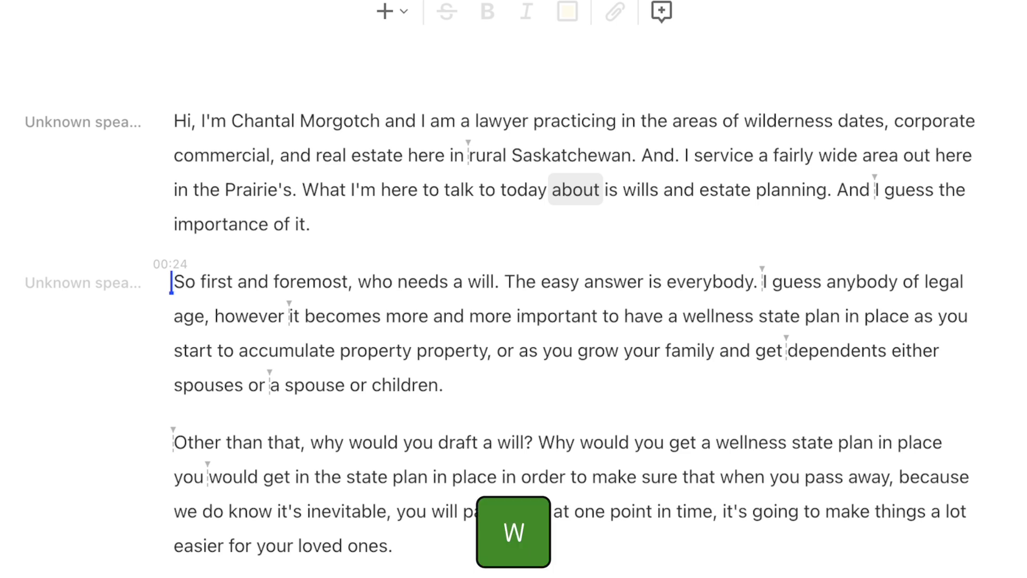
Step: Remove the period after 'planning' so the sentence runs on to 'the importance of it'
click(793, 185)
click(793, 185)
click(794, 185)
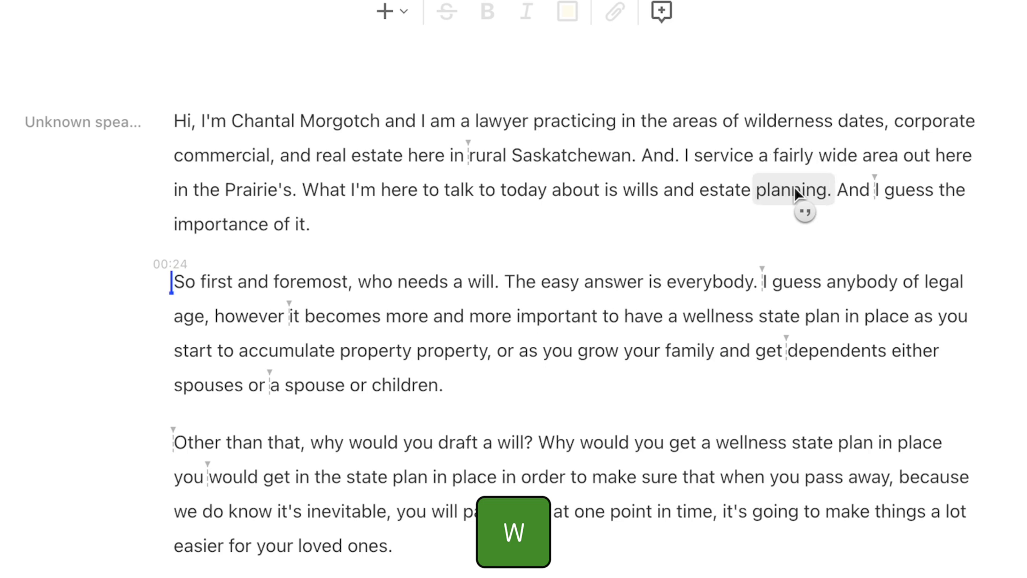
click(794, 185)
click(793, 186)
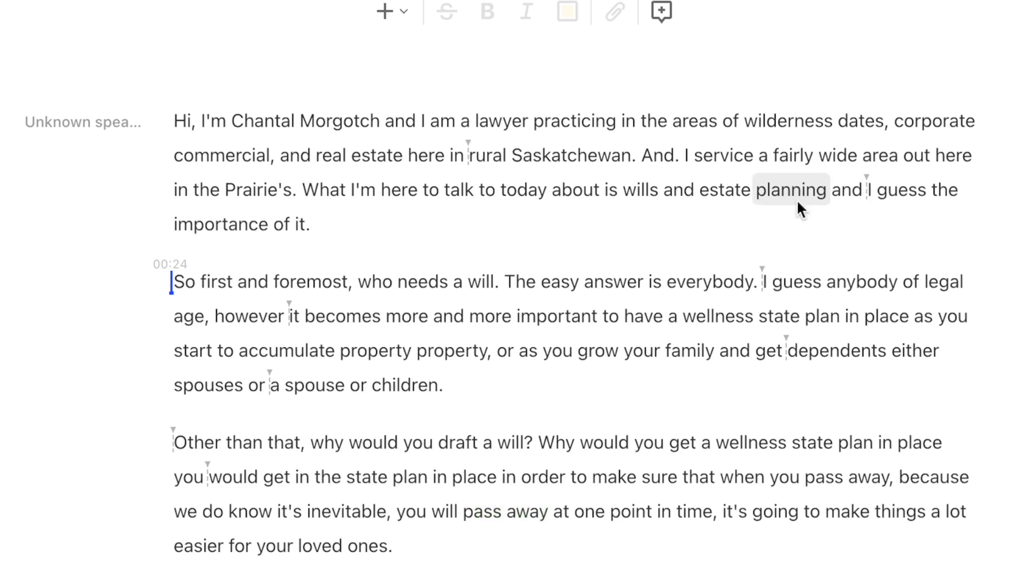
scroll(799, 112, down, 6)
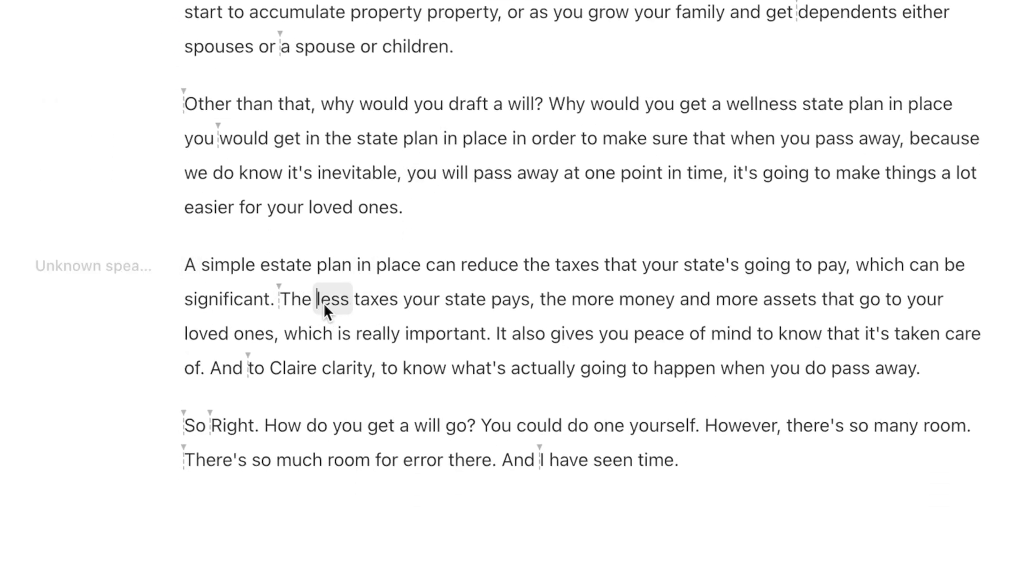
Step: Correct the misheard word 'state' to 'estate' so it reads 'your estate pays'
key(space)
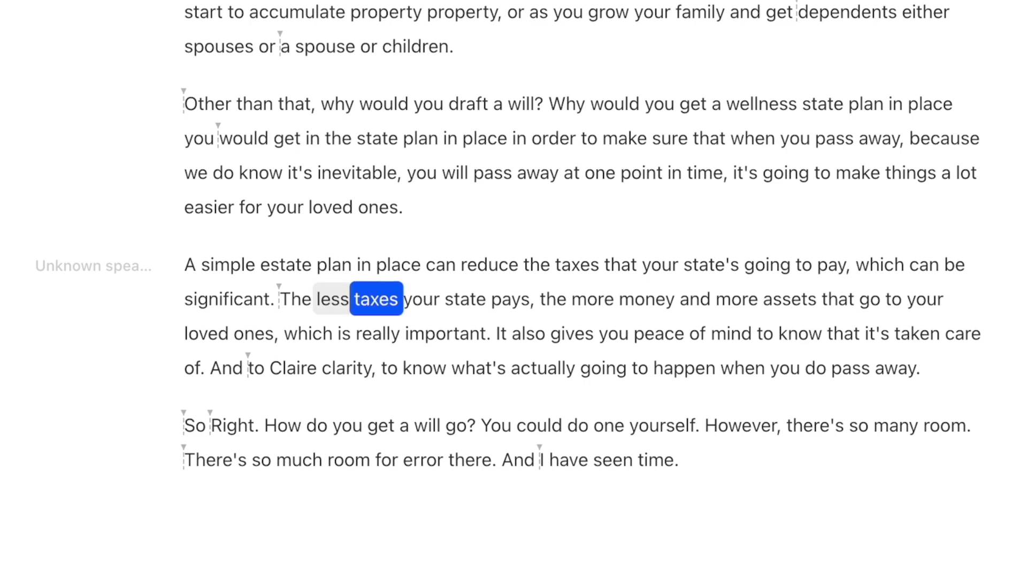
key(space)
key(e)
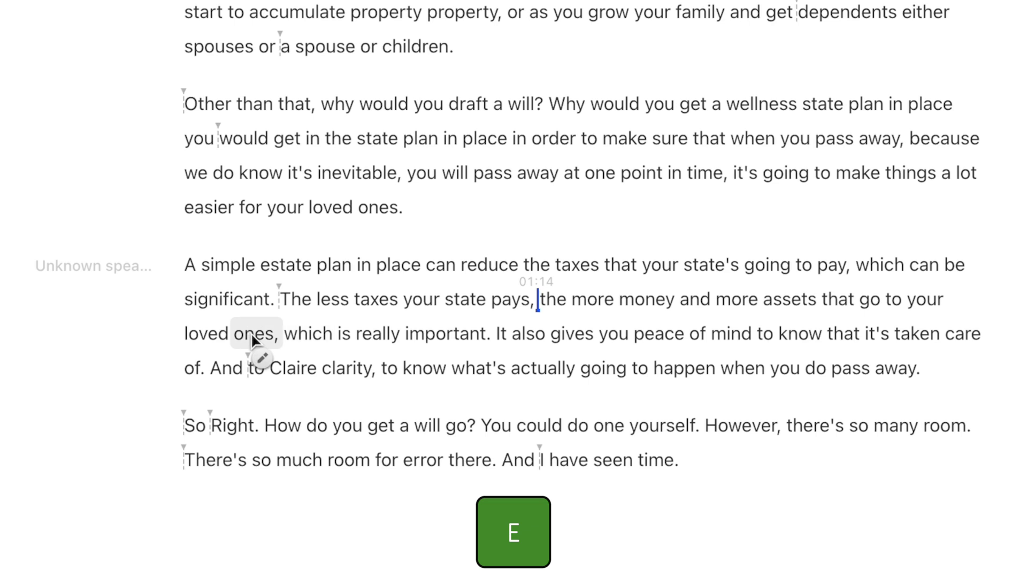
double_click(458, 298)
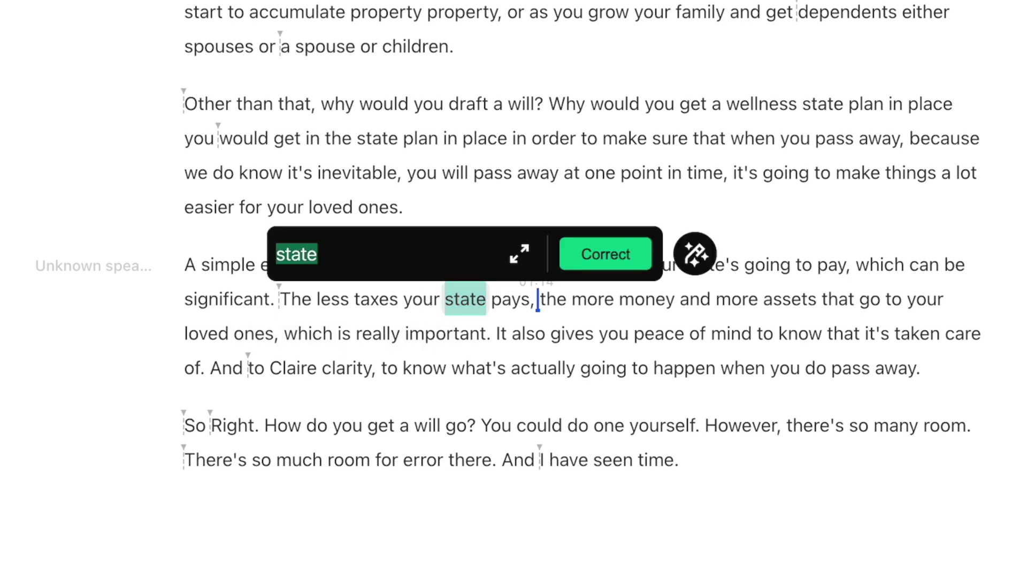
text(es)
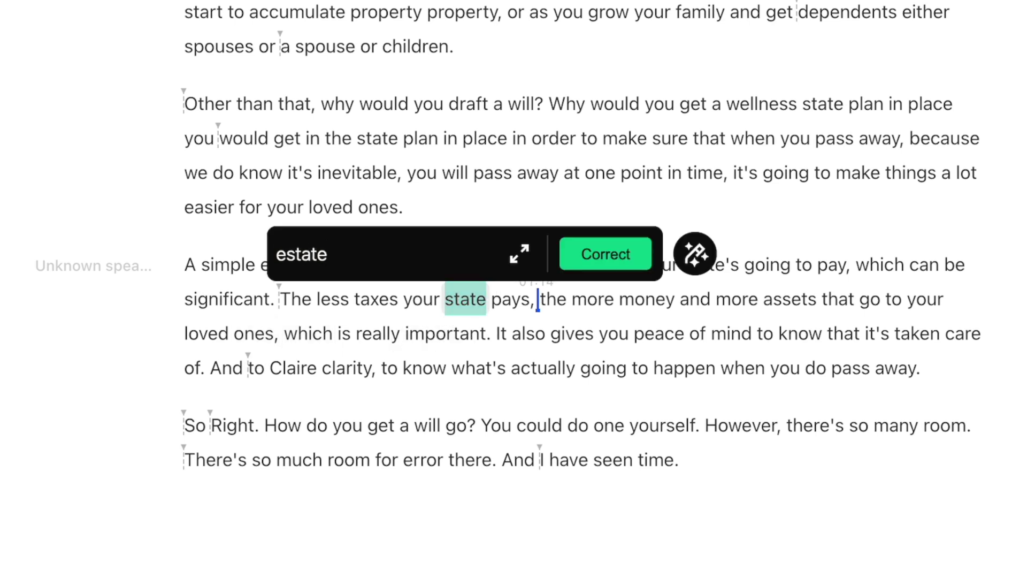
click(636, 265)
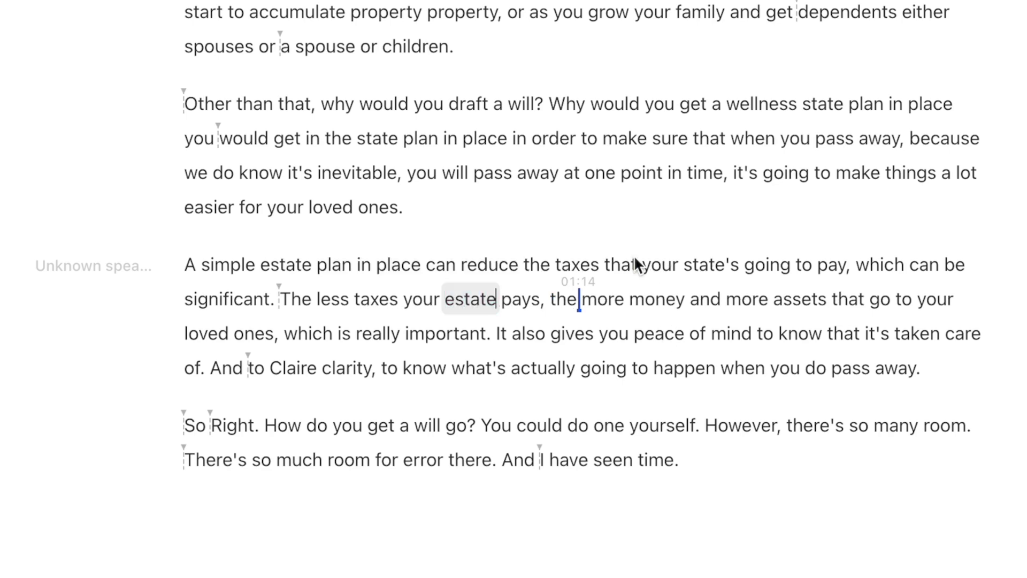
Step: Correct 'wilderness dates' to 'the areas of wills and estates'
scroll(635, 268, up, 10)
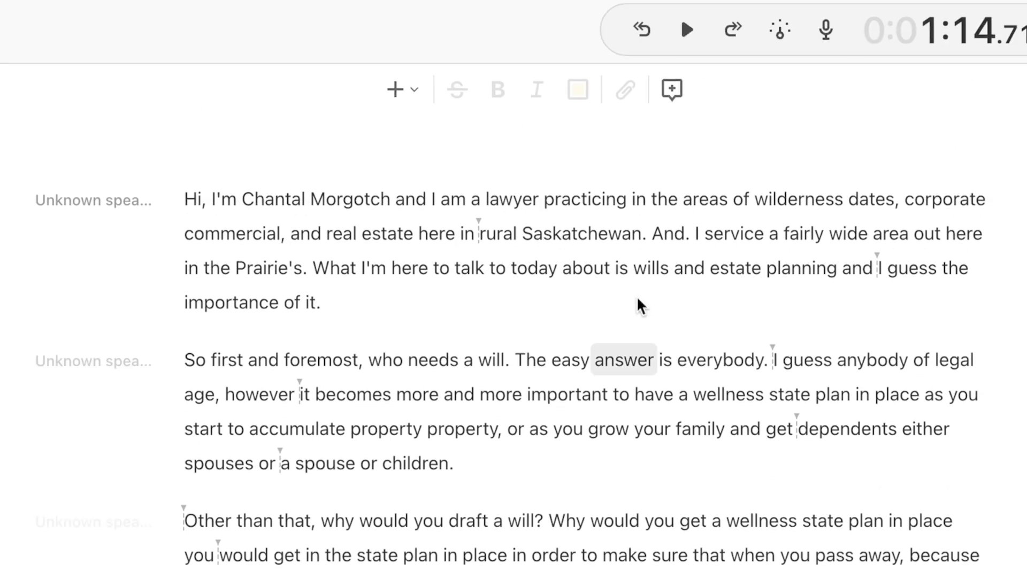
drag(759, 203, 891, 211)
text(eas of wills and estates)
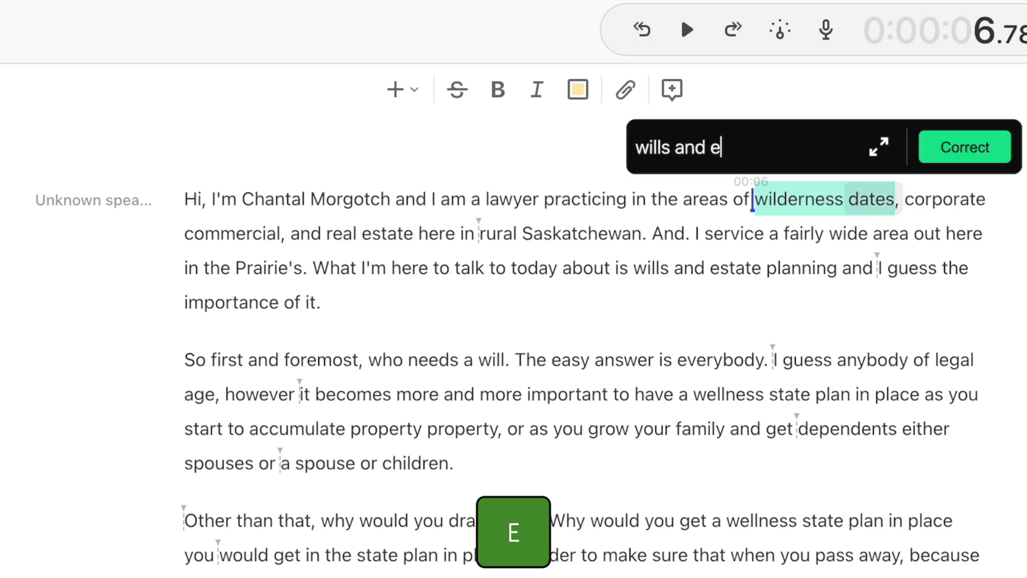
key(Return)
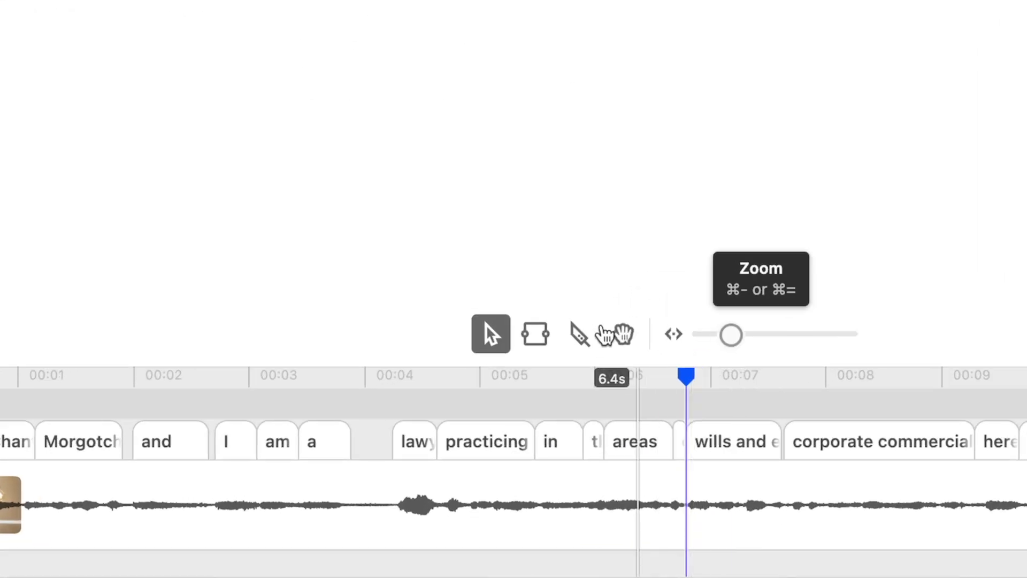
Step: Split the clip with the Blade tool just before 'lawyer' and play back across the cut
click(426, 497)
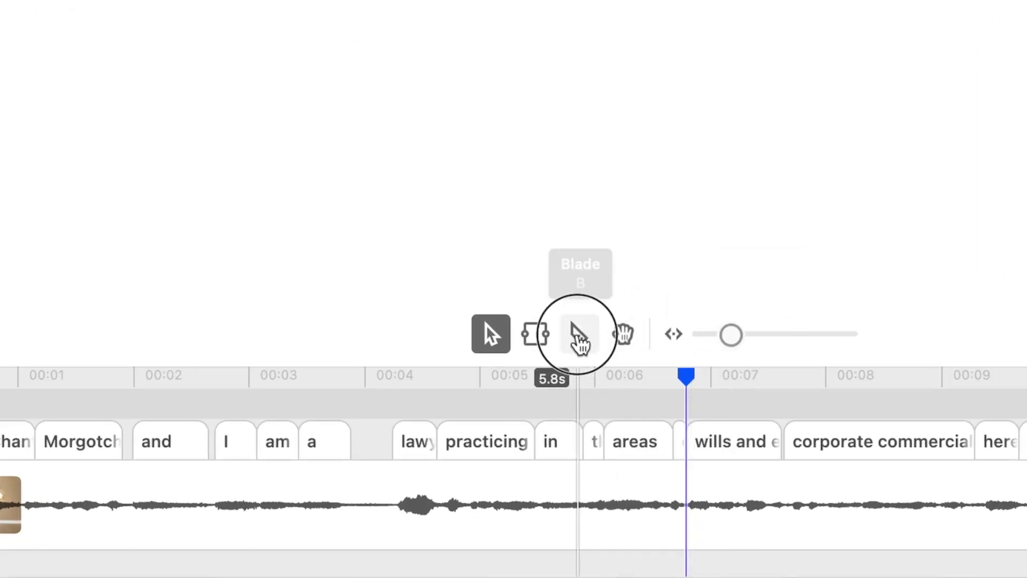
click(355, 492)
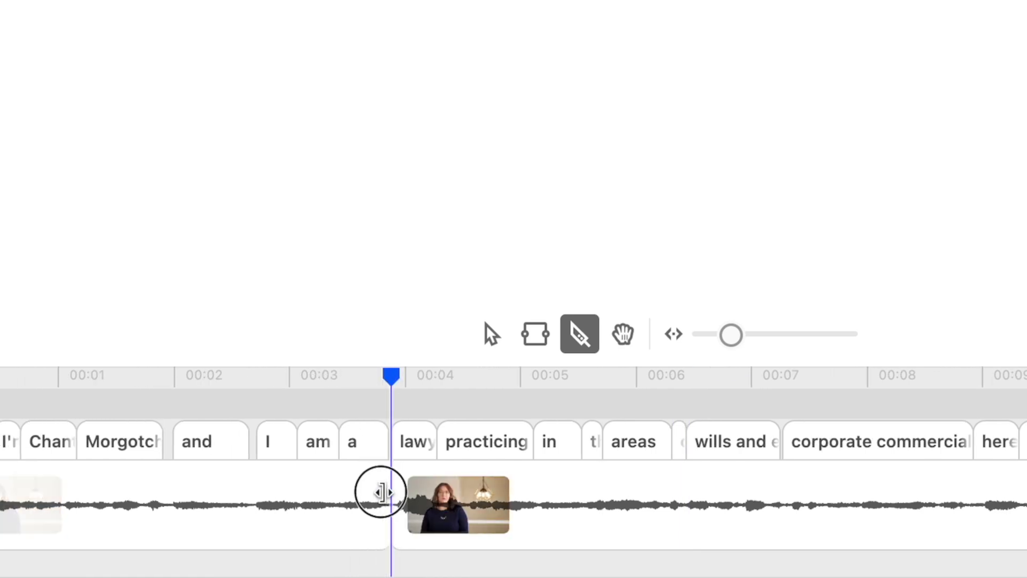
click(300, 460)
key(space)
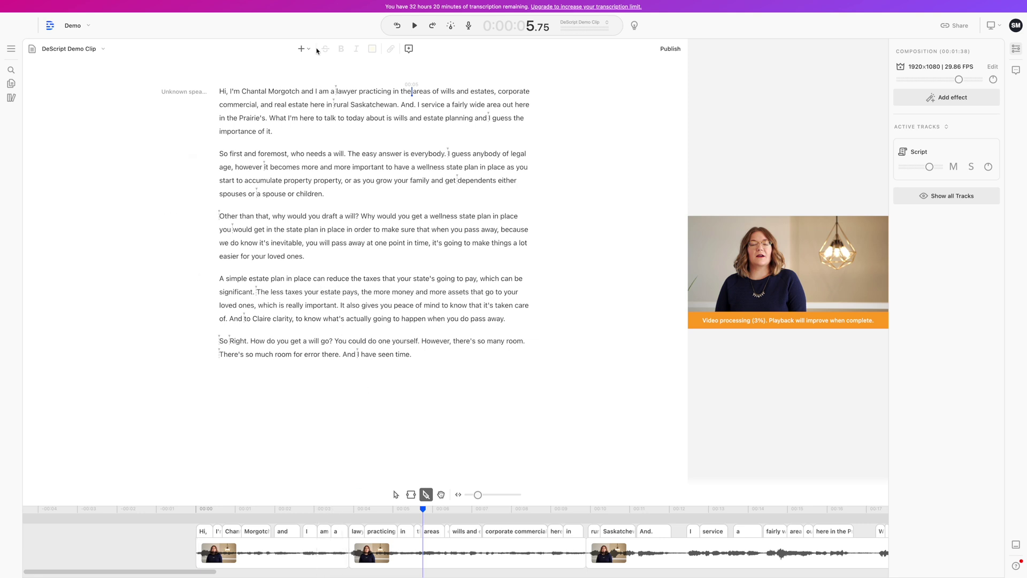
Step: Lay the gavel image over the passage from 'lawyer' to 'wills and estates'
drag(337, 92, 492, 91)
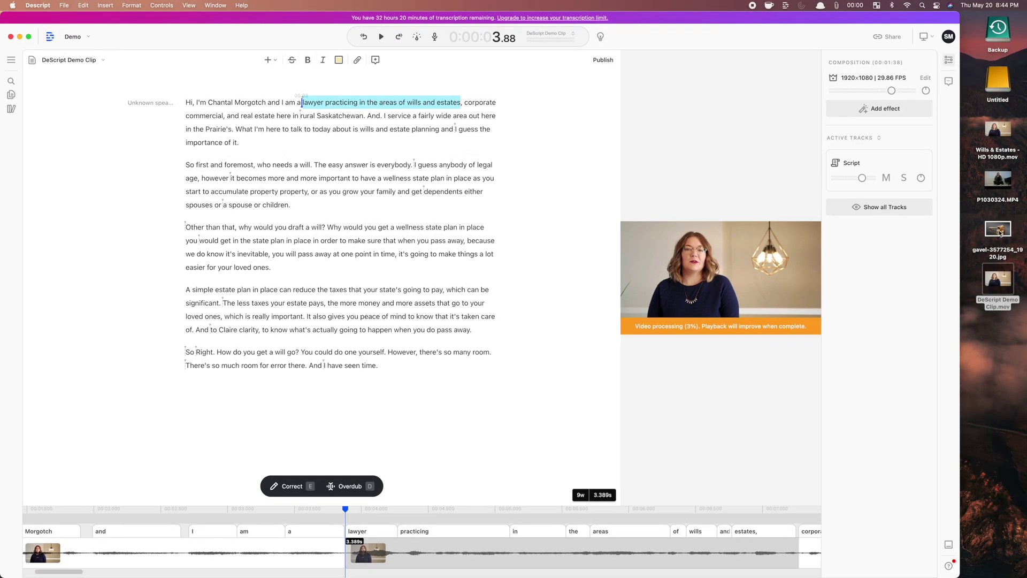
drag(1000, 234, 382, 103)
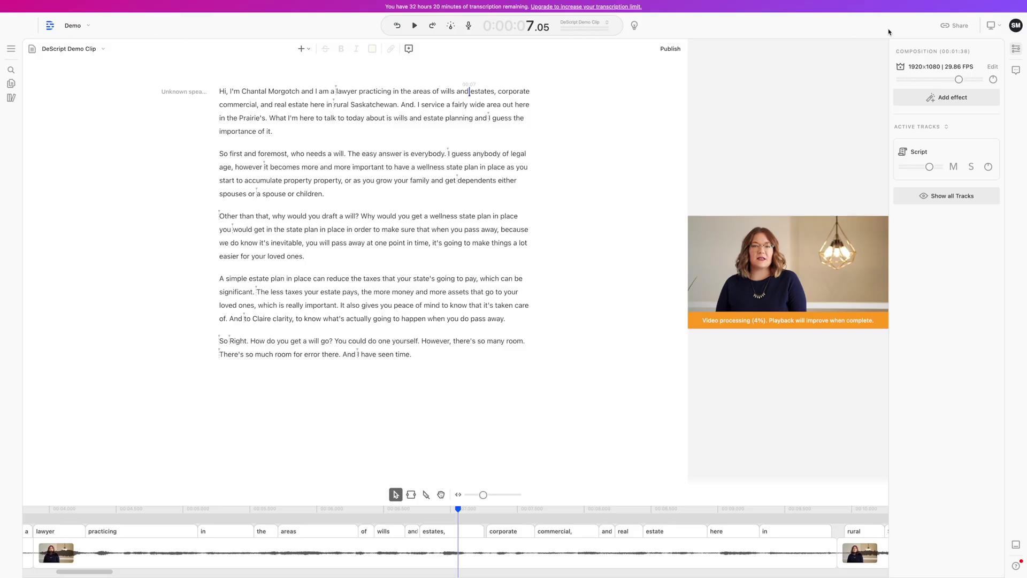
click(957, 28)
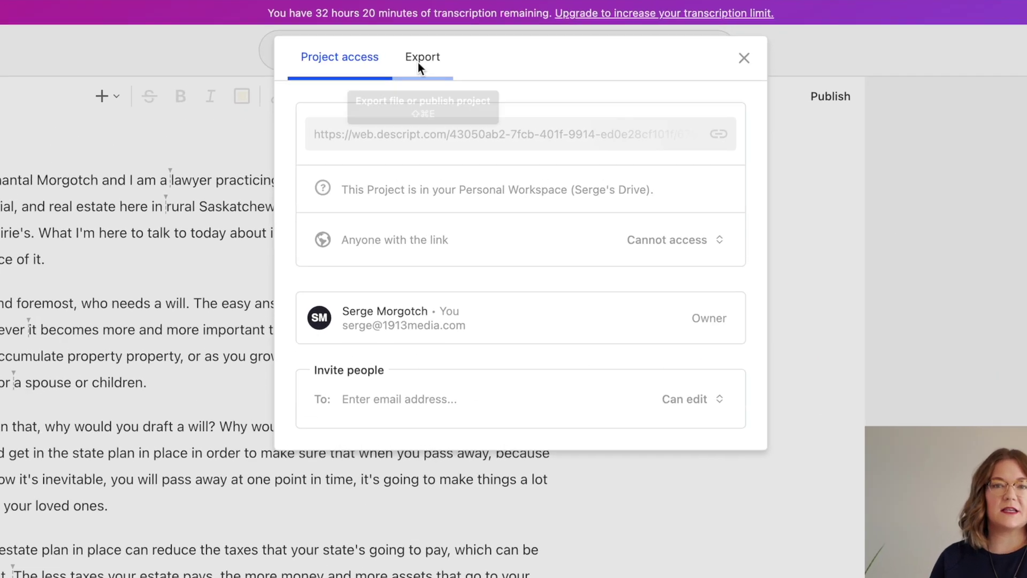
Step: Export the timeline as a Final Cut Pro .fcpxml project with media files included, and save it
click(465, 27)
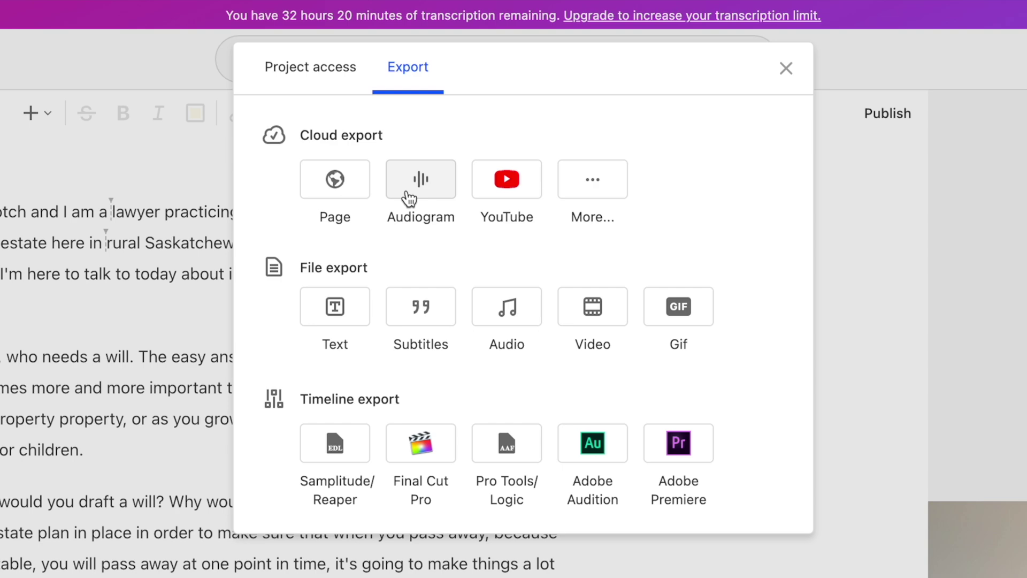
click(434, 442)
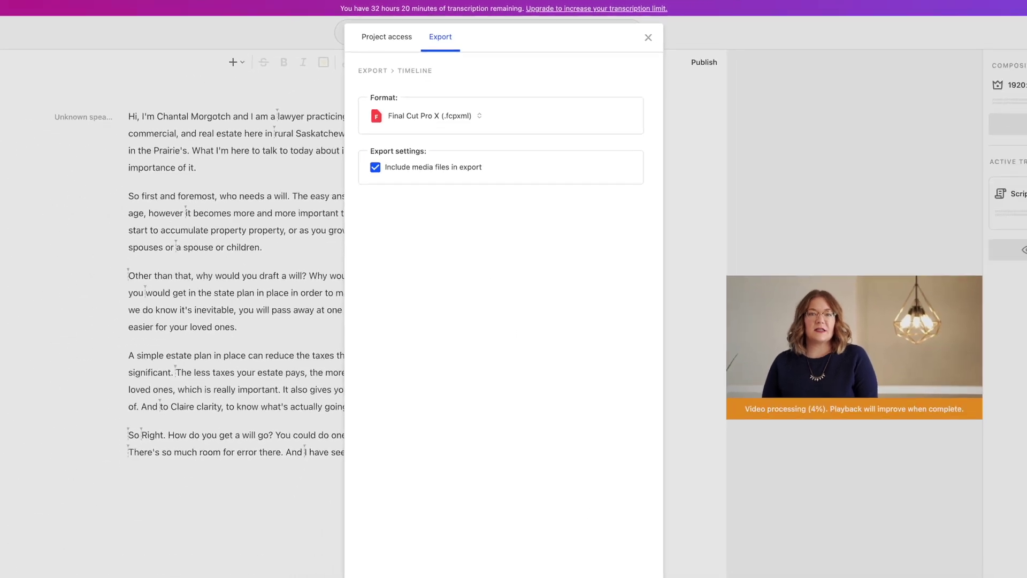
click(615, 543)
click(680, 435)
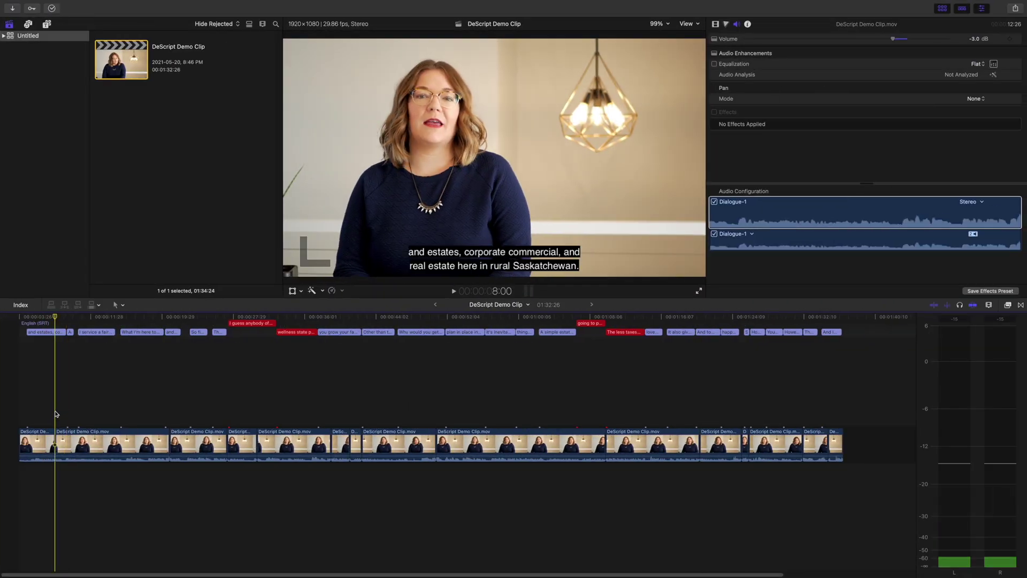
Step: Play the imported Descript timeline with its subtitles in Final Cut Pro, then stop playback
key(space)
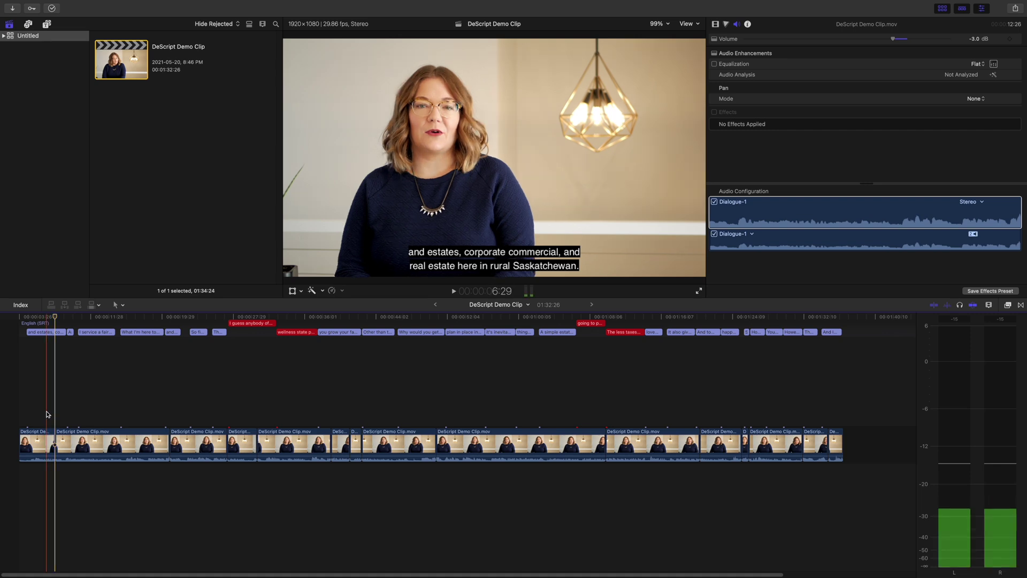
key(space)
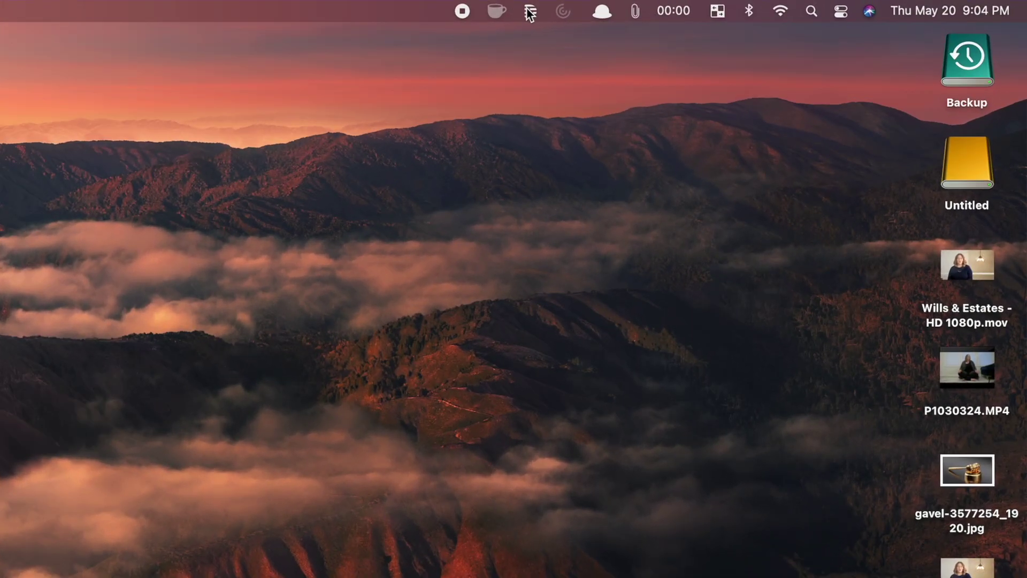
Step: Start a Descript screen recording of a 984x526 region of the desktop
click(530, 12)
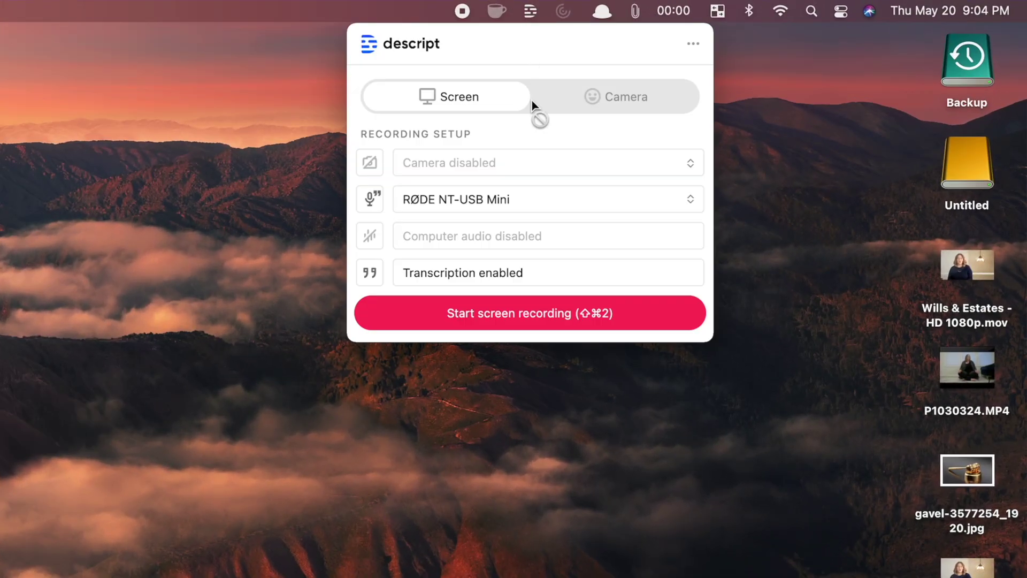
click(535, 316)
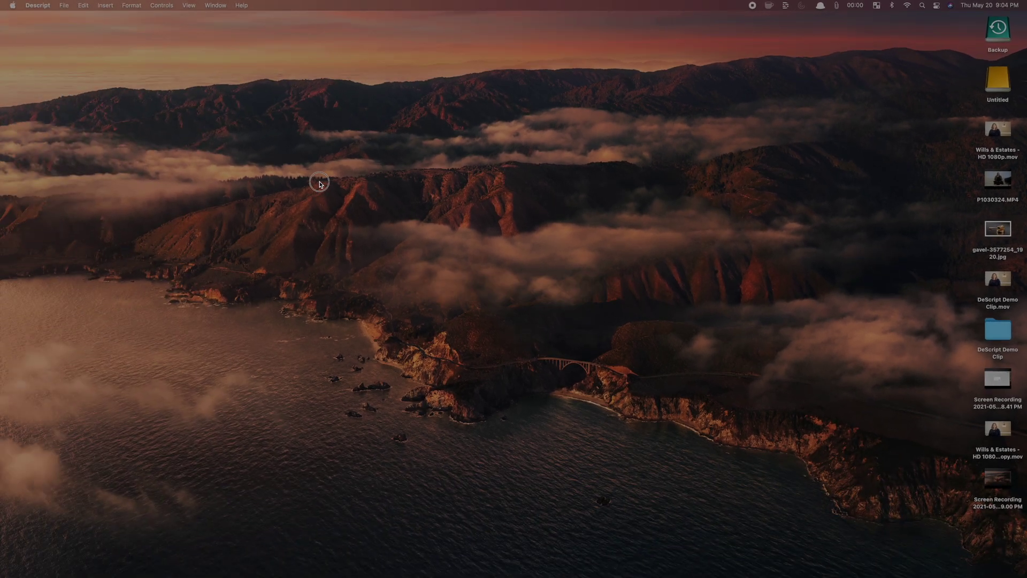
drag(319, 182, 722, 415)
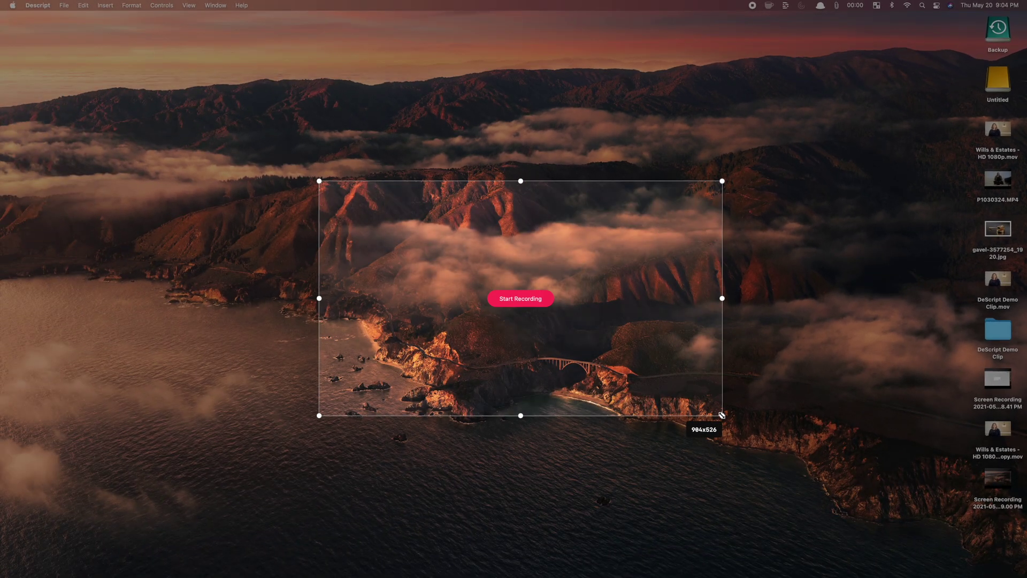
click(516, 299)
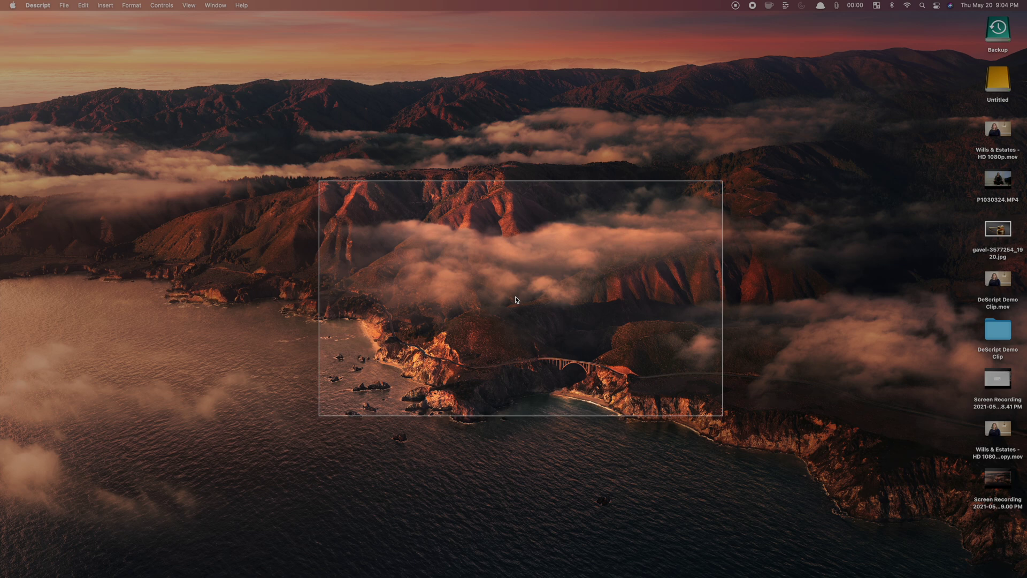
Step: Create a new folder on the desktop, then stop the screen recording
right_click(494, 277)
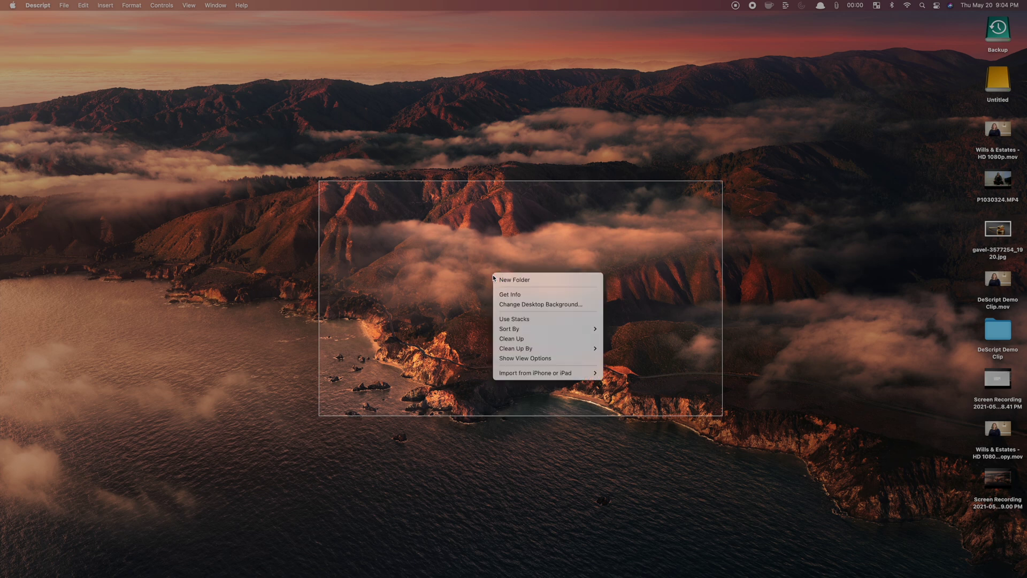
click(508, 280)
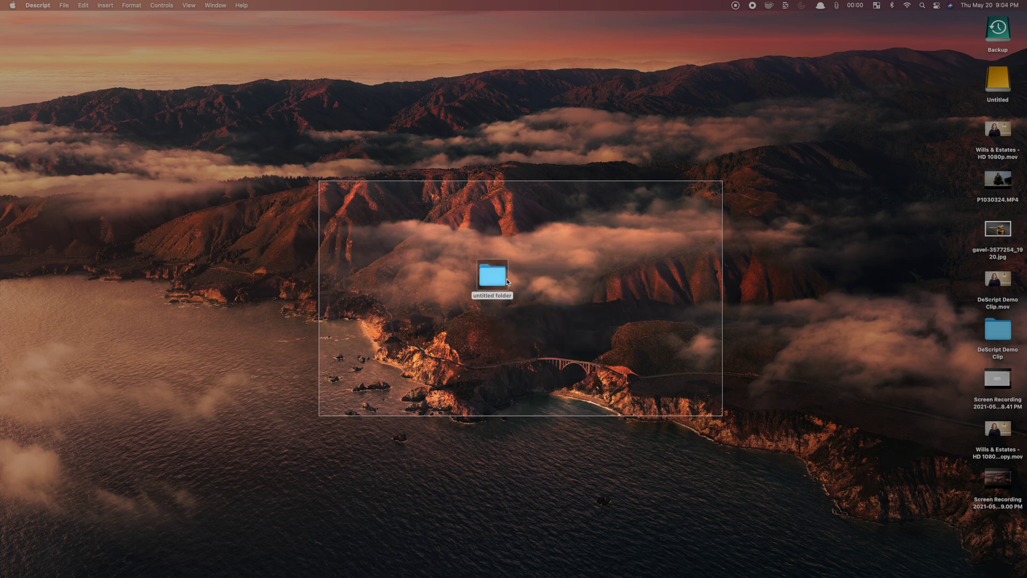
click(734, 6)
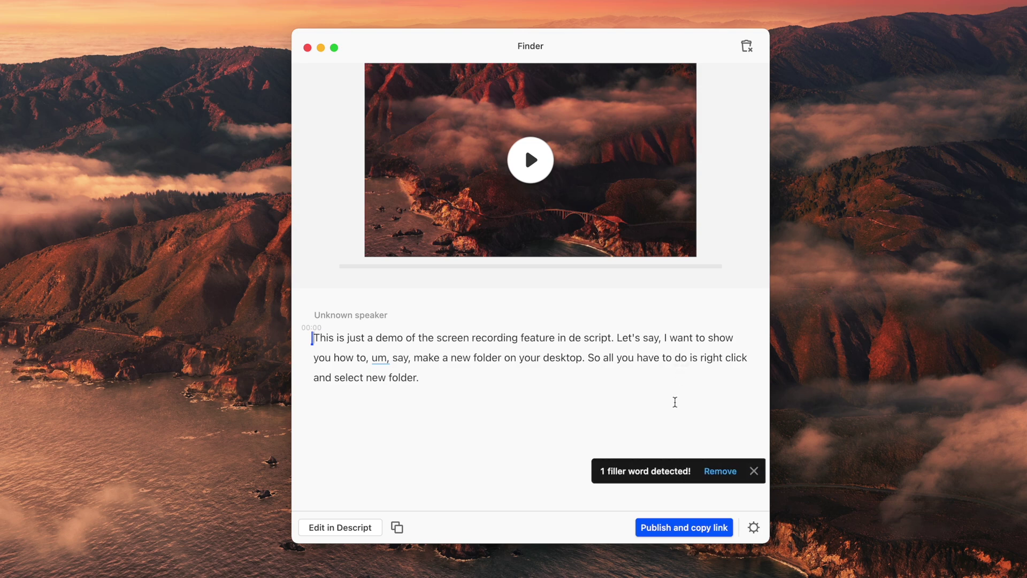
Step: Delete 'um' and 'say' so the transcript reads 'you how to make a new folder', then edit it
click(719, 471)
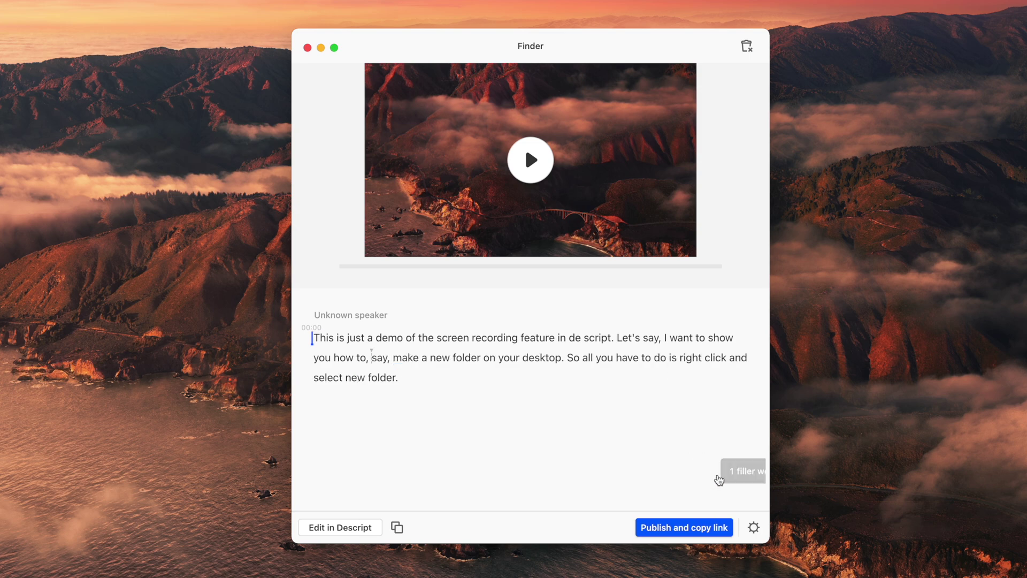
double_click(379, 358)
key(BackSpace)
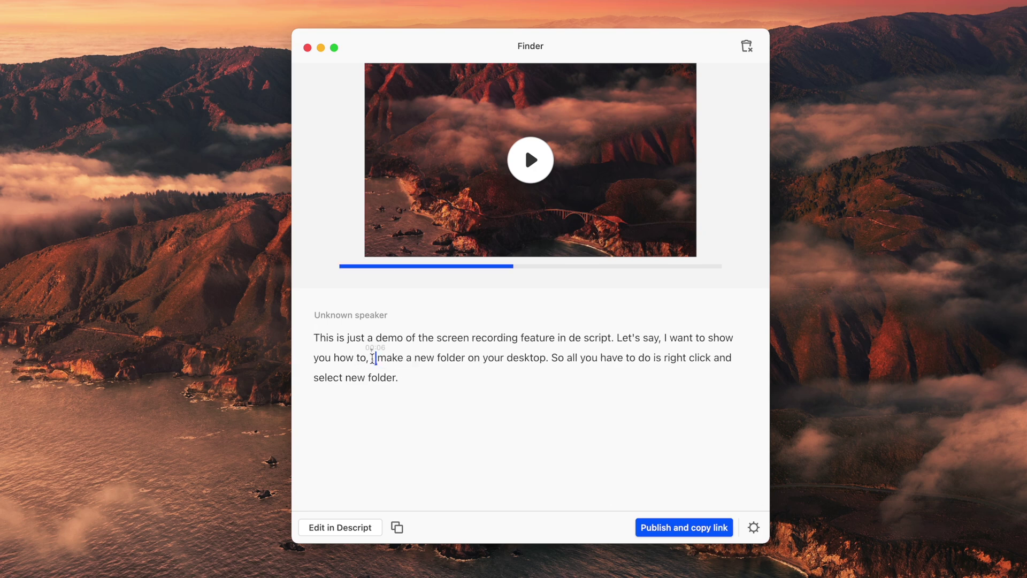
key(BackSpace)
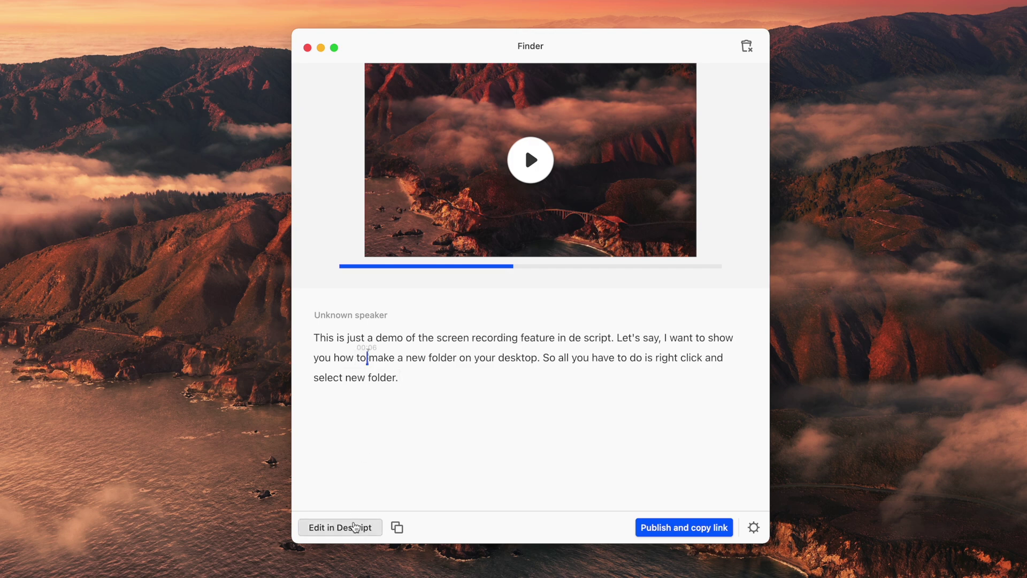
click(355, 527)
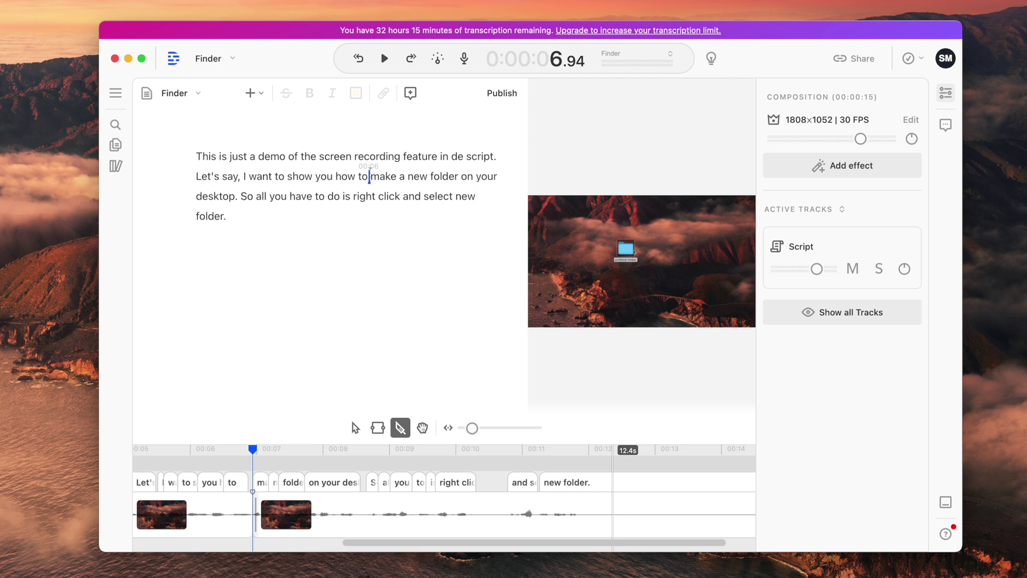
Step: Split the timeline just before the final word 'folder.' and delete that last clip
click(614, 503)
key(v)
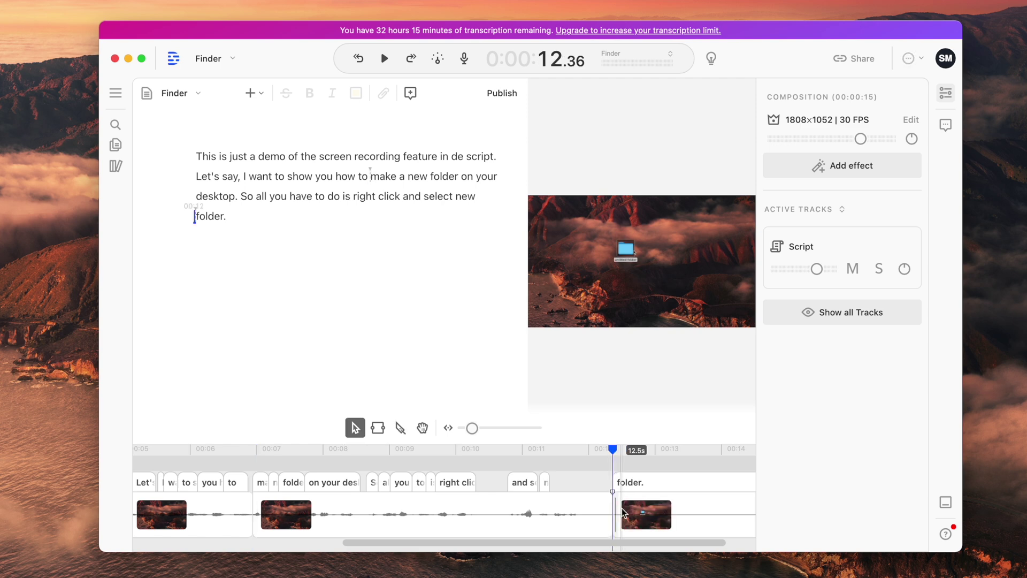
click(665, 501)
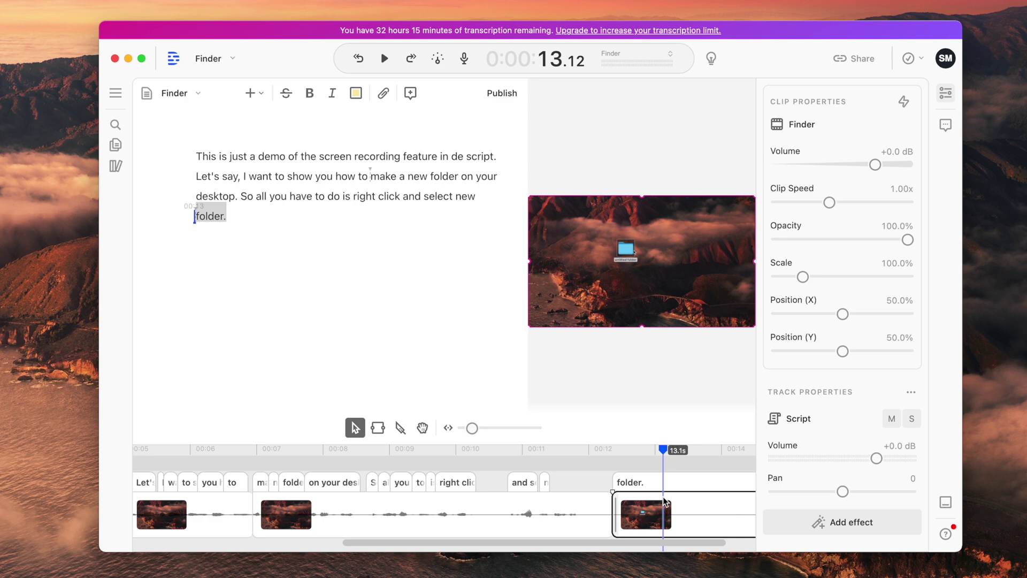
key(BackSpace)
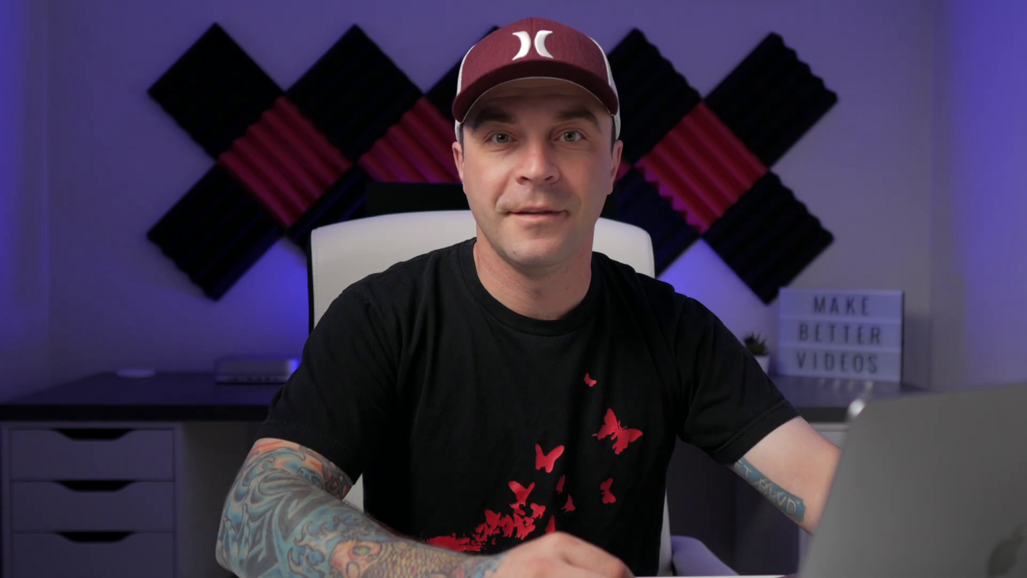